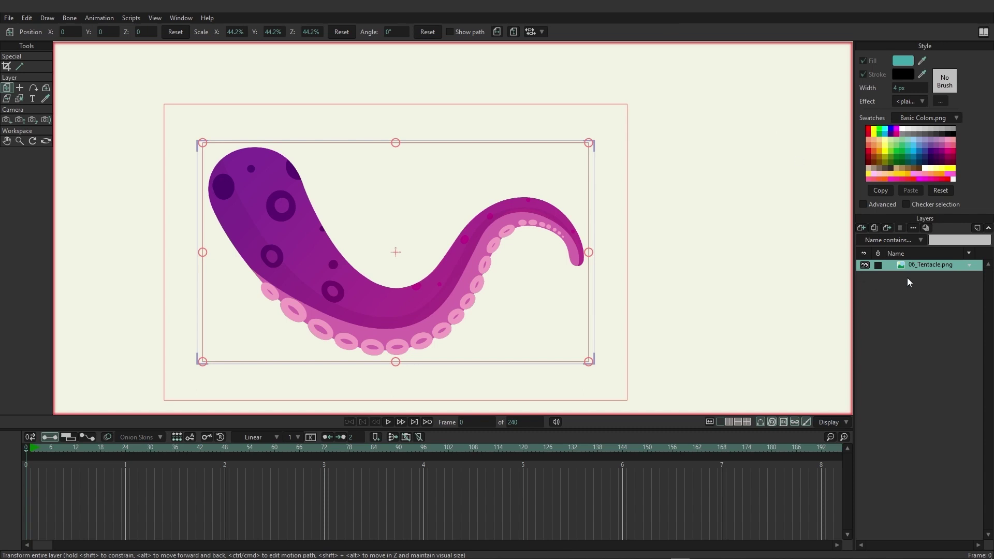
- Group 06_Tentacle.png into a new group named Layer 2 and convert it to a bone layer
{"action": "right_click", "coordinate": [917, 264]}
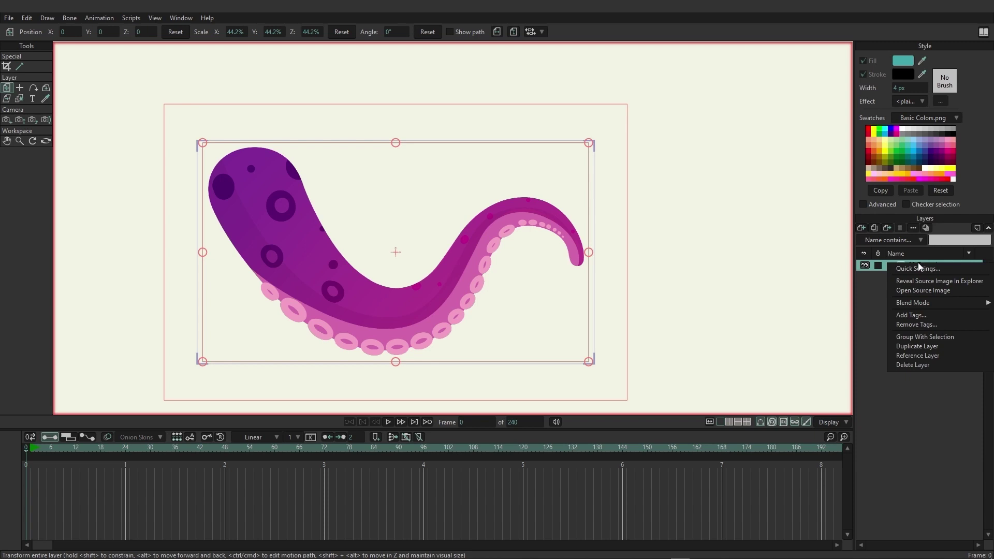
{"action": "left_click", "coordinate": [936, 337]}
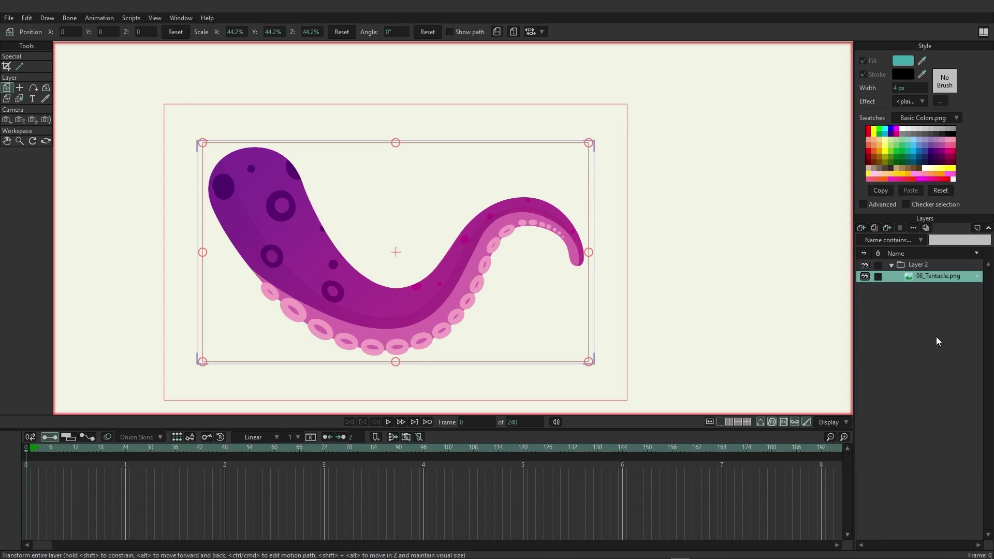
{"action": "left_click", "coordinate": [900, 268]}
{"action": "right_click", "coordinate": [900, 266]}
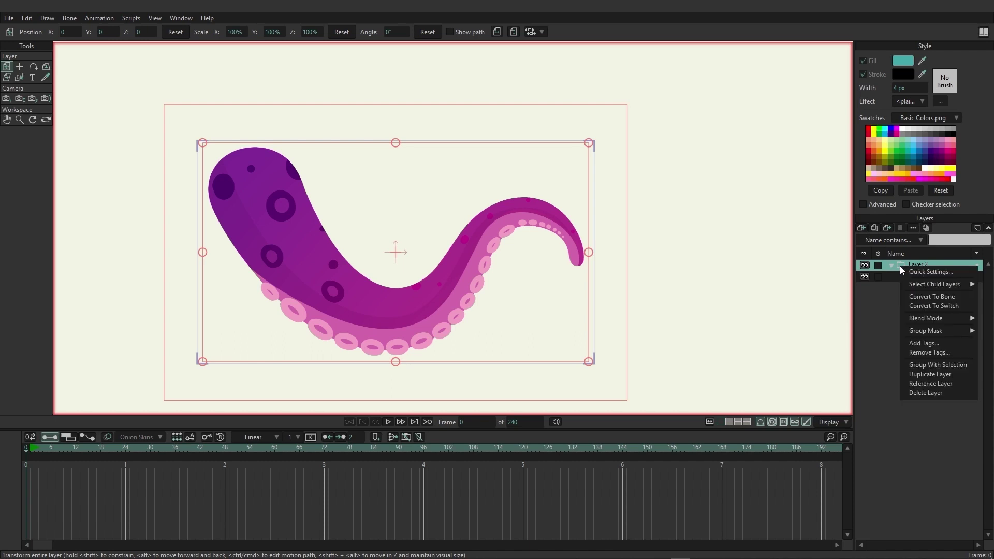
{"action": "left_click", "coordinate": [930, 298]}
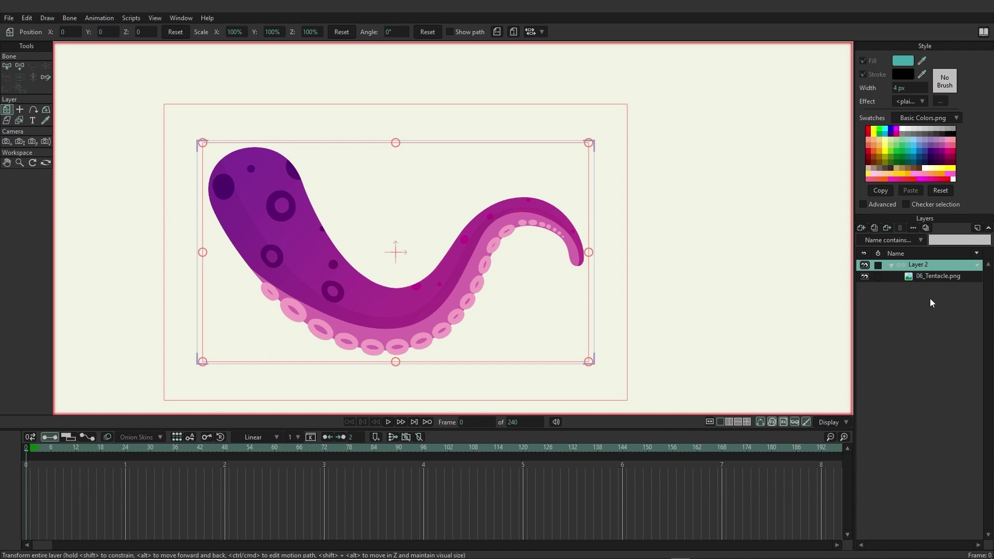
- With Add Bone, draw the bone chain from the tentacle's thick base along its length
{"action": "left_click", "coordinate": [20, 66]}
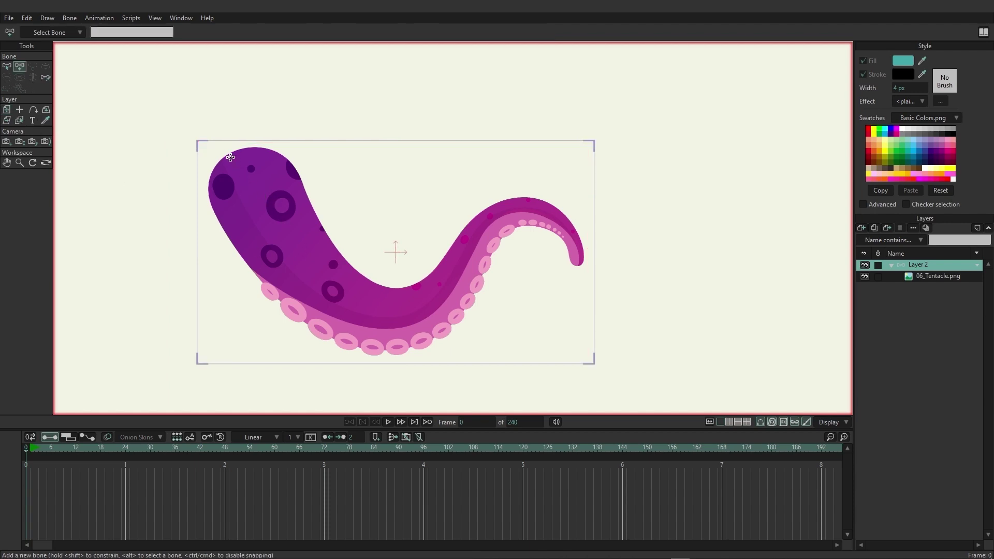
{"action": "left_click_drag", "start_coordinate": [230, 158], "coordinate": [316, 277]}
{"action": "left_click_drag", "start_coordinate": [316, 277], "coordinate": [578, 257]}
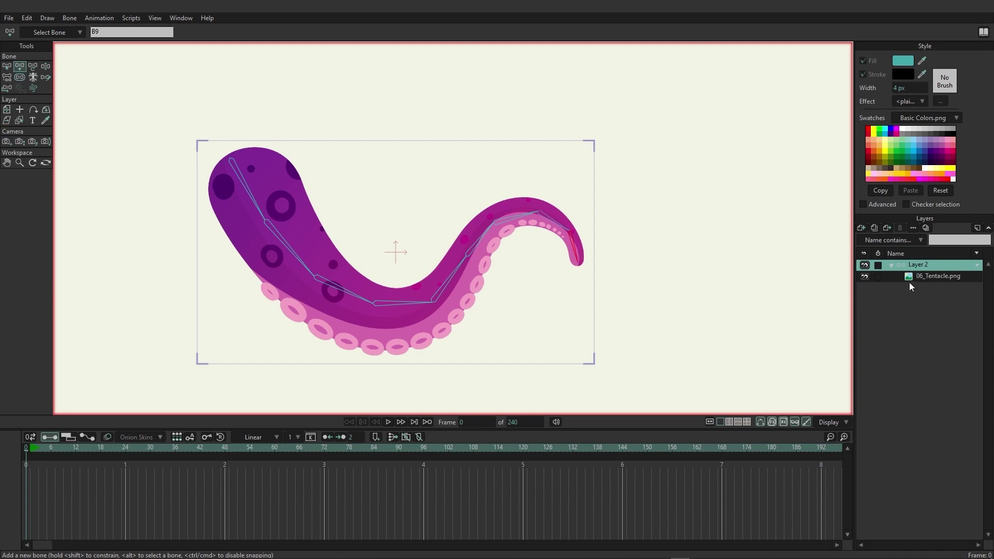
- Select the tentacle image layer, marquee-select all bones, and link the image to them
{"action": "left_click", "coordinate": [933, 278]}
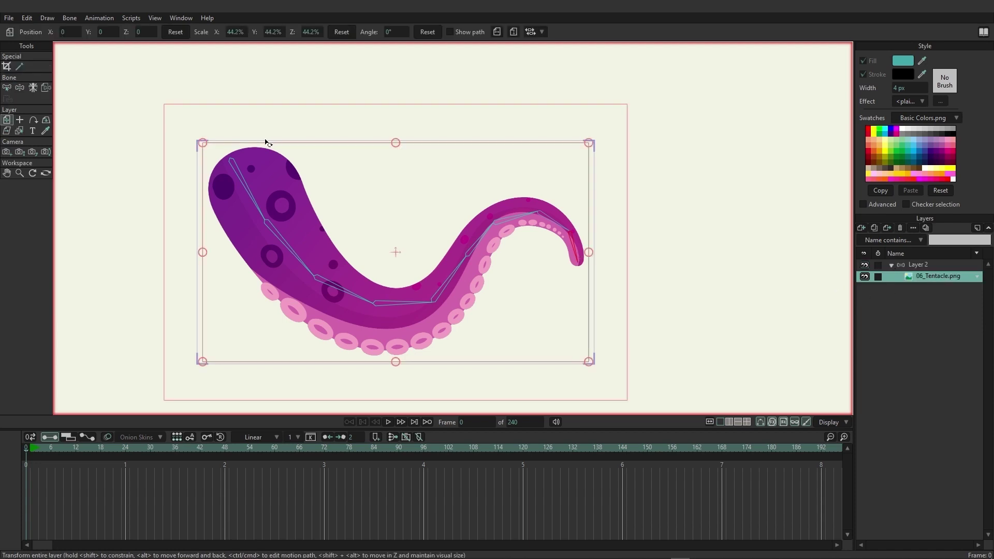
{"action": "left_click", "coordinate": [8, 89]}
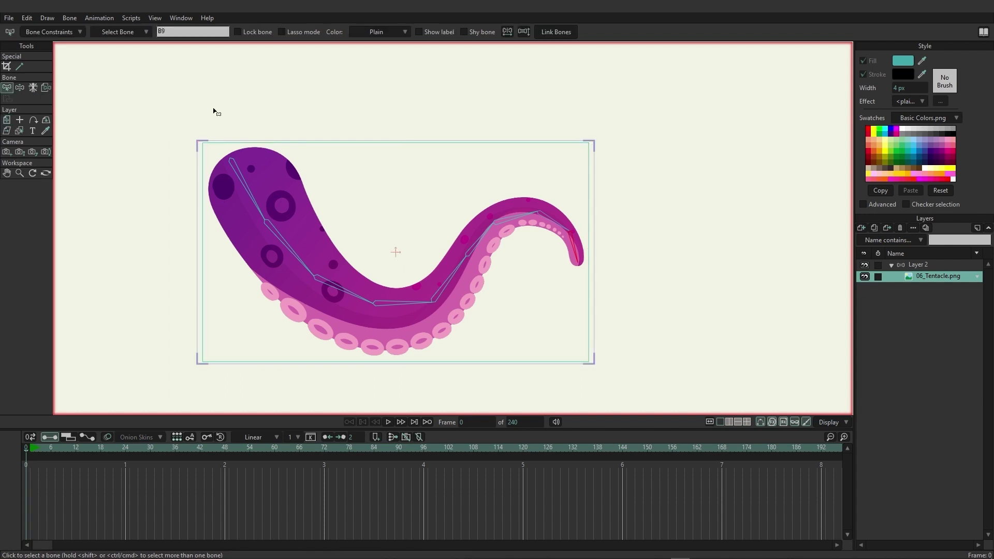
{"action": "left_click_drag", "start_coordinate": [172, 94], "coordinate": [651, 357]}
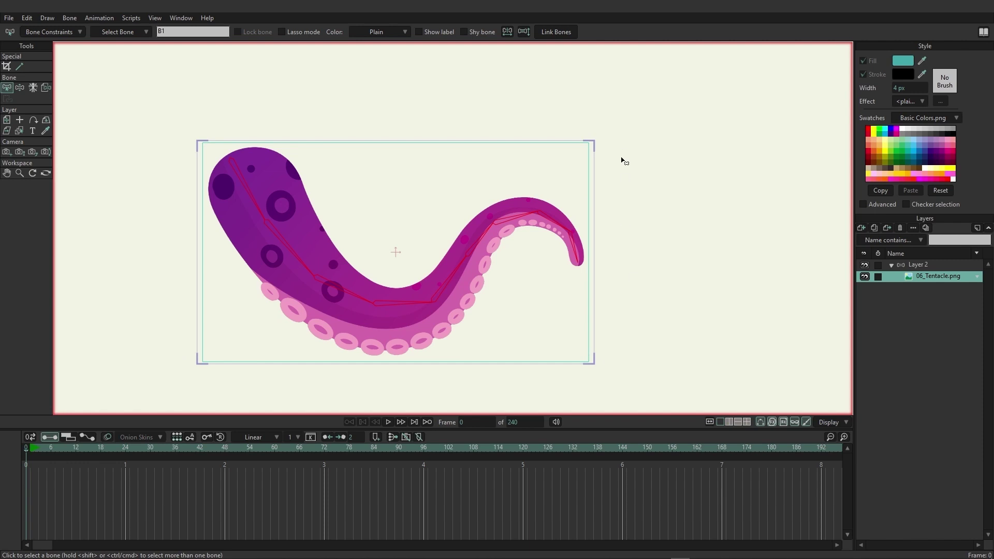
{"action": "left_click", "coordinate": [555, 33]}
- Test-bend the tentacle tip at frame 6 with Manipulate Bones, then delete the test keys
{"action": "left_click", "coordinate": [51, 449]}
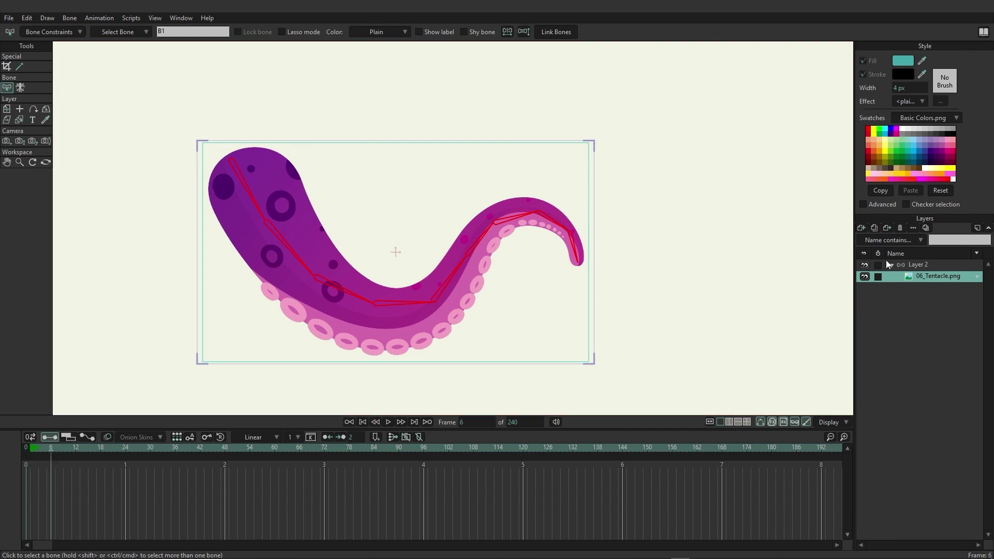
{"action": "left_click", "coordinate": [914, 265]}
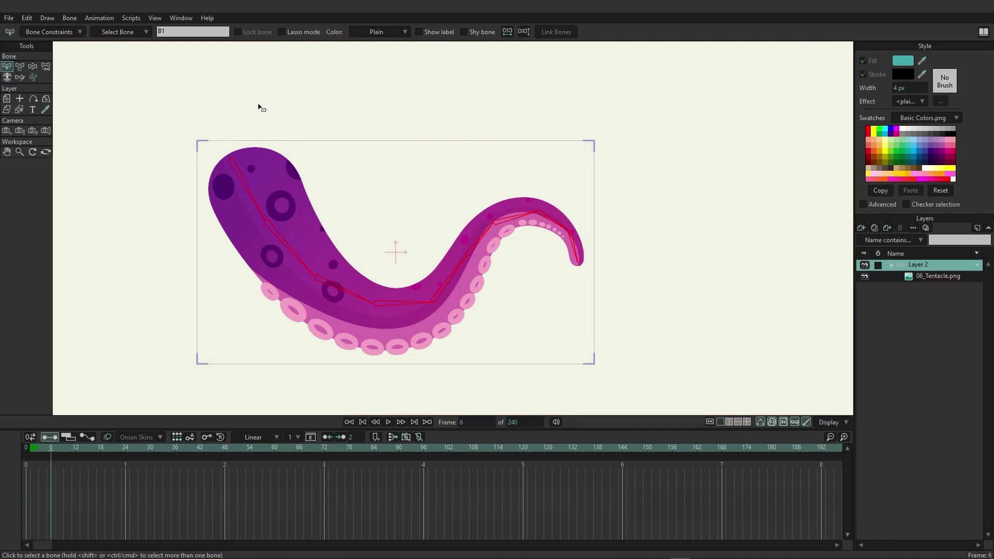
{"action": "left_click", "coordinate": [33, 68]}
{"action": "left_click_drag", "start_coordinate": [455, 266], "coordinate": [532, 138]}
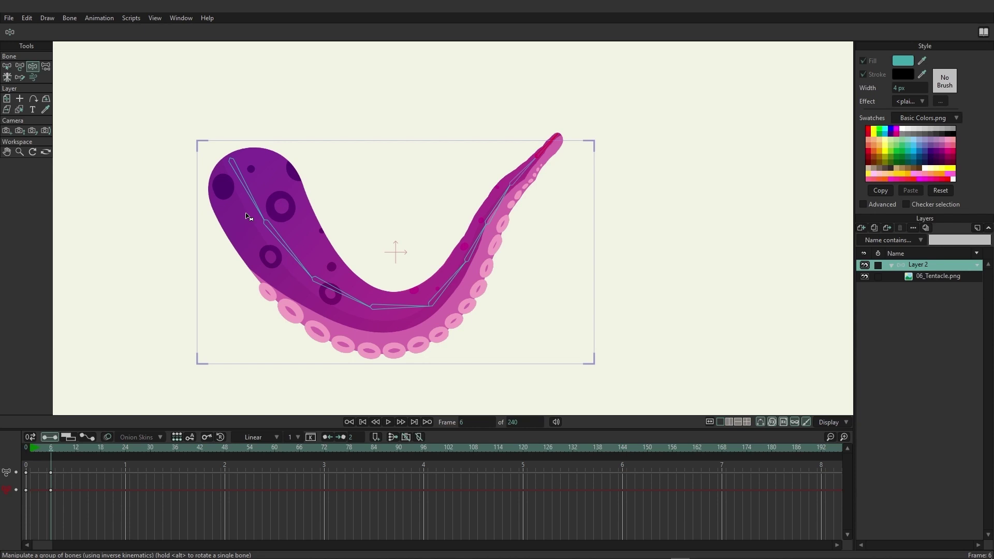
{"action": "left_click_drag", "start_coordinate": [84, 505], "coordinate": [51, 469]}
{"action": "key", "text": "Delete"}
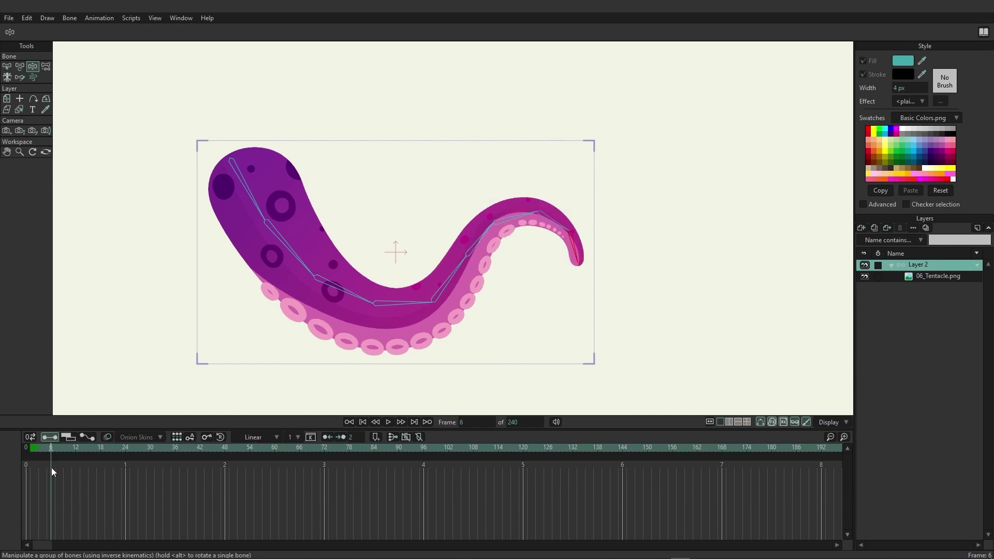
- At frame 12, rotate base bone B1 so the tentacle swings upward, then fine-tune it
{"action": "left_click", "coordinate": [76, 449]}
{"action": "left_click", "coordinate": [21, 67]}
{"action": "left_click", "coordinate": [247, 192]}
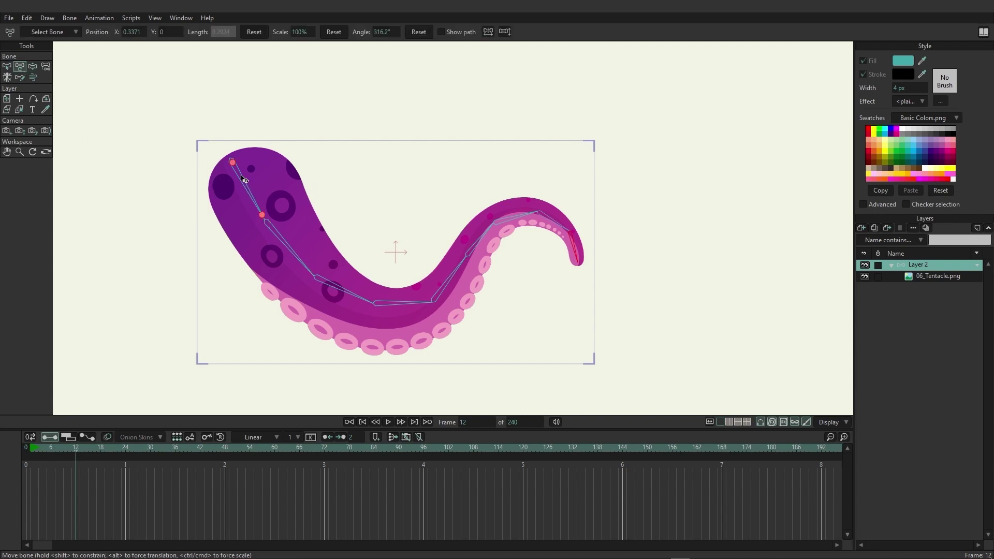
{"action": "left_click_drag", "start_coordinate": [247, 191], "coordinate": [255, 381]}
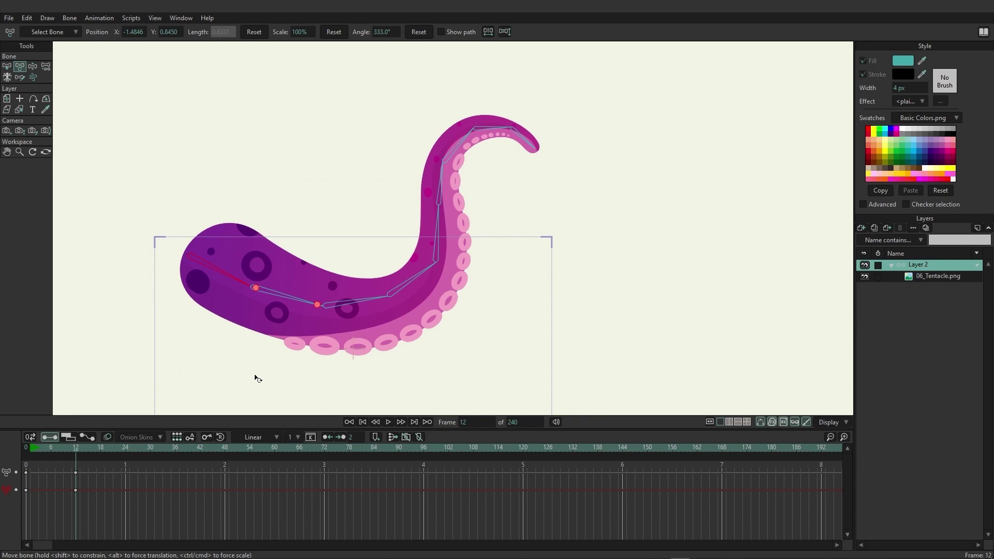
{"action": "left_click_drag", "start_coordinate": [256, 378], "coordinate": [264, 356]}
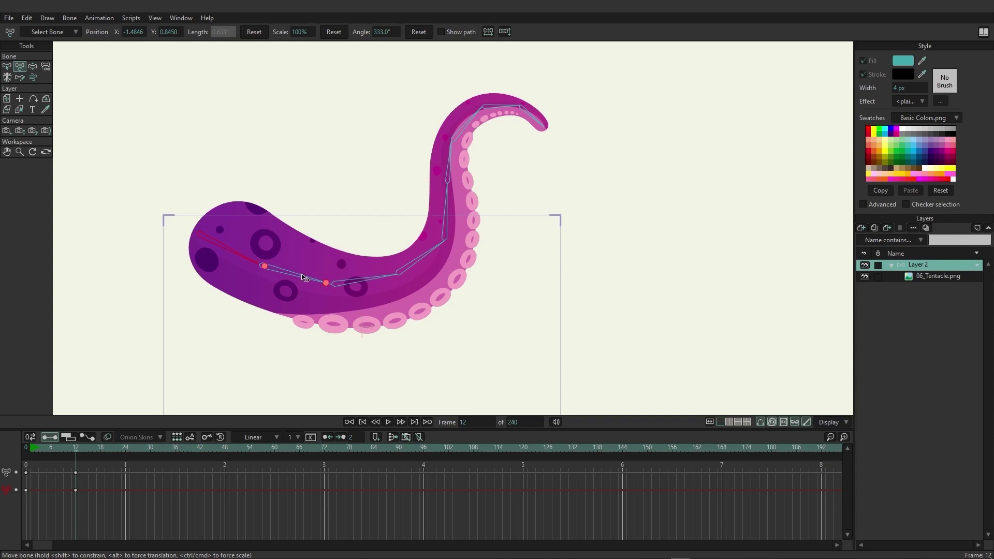
- Select bones in the upright part, lower middle, and leftmost base of the tentacle
{"action": "left_click", "coordinate": [460, 202]}
{"action": "left_click", "coordinate": [327, 298]}
{"action": "left_click", "coordinate": [229, 253]}
- Select bone B2 and set B1 as its angle control bone in Bone Constraints
{"action": "left_click", "coordinate": [8, 69]}
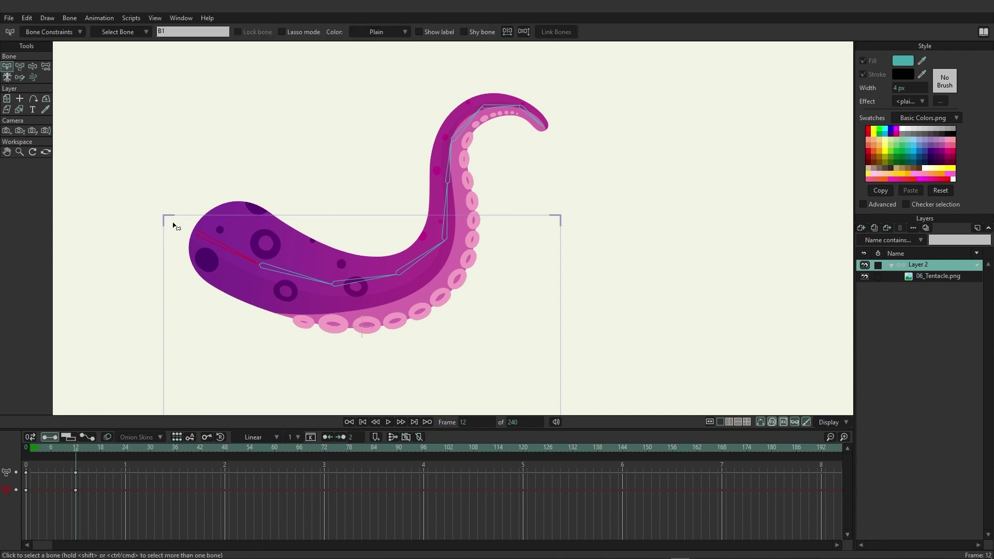
{"action": "left_click", "coordinate": [288, 266]}
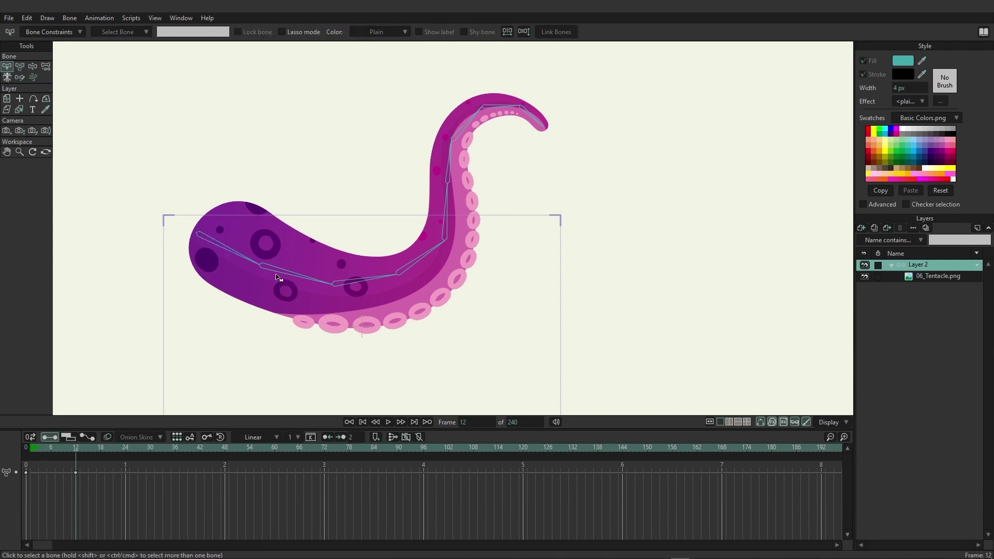
{"action": "left_click", "coordinate": [275, 275]}
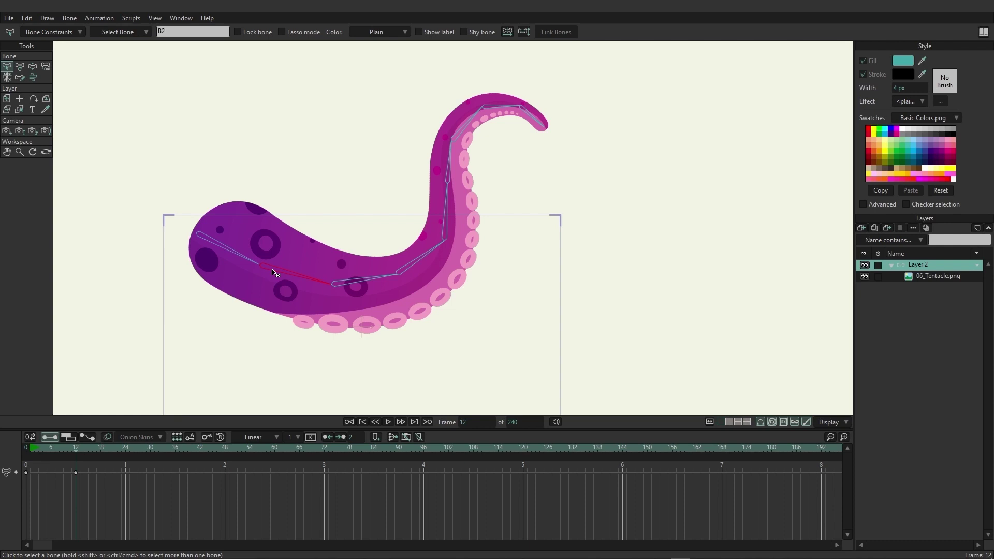
{"action": "left_click", "coordinate": [70, 33]}
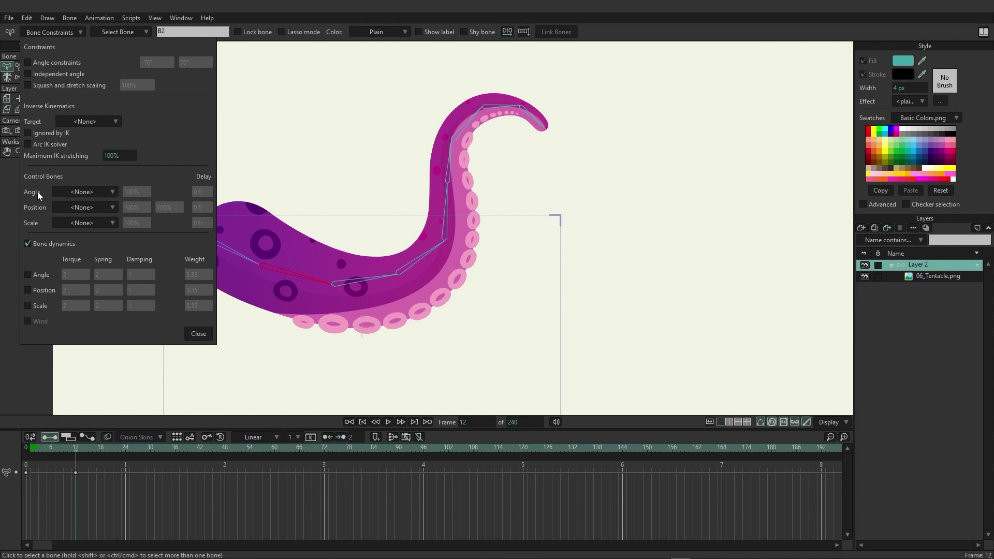
{"action": "left_click", "coordinate": [100, 192]}
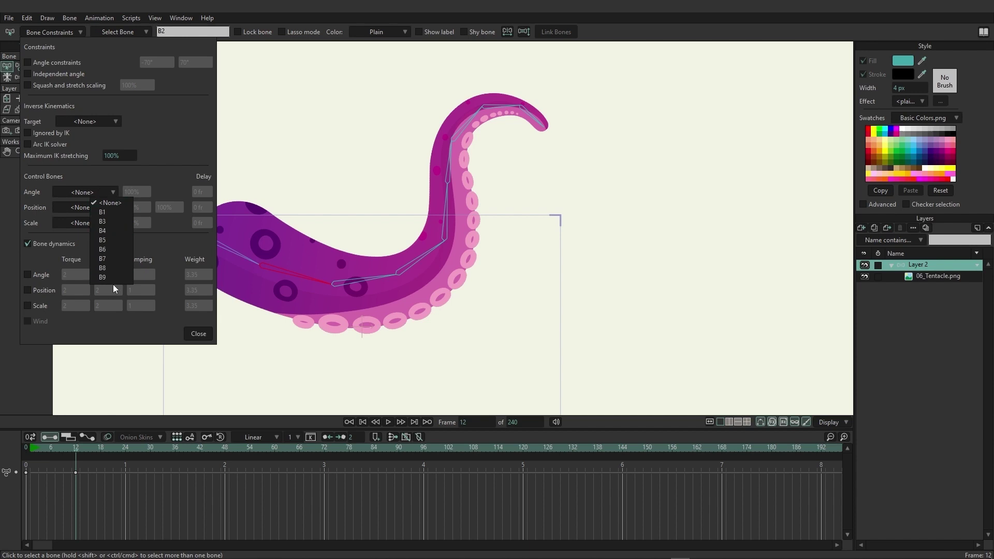
{"action": "left_click", "coordinate": [114, 213]}
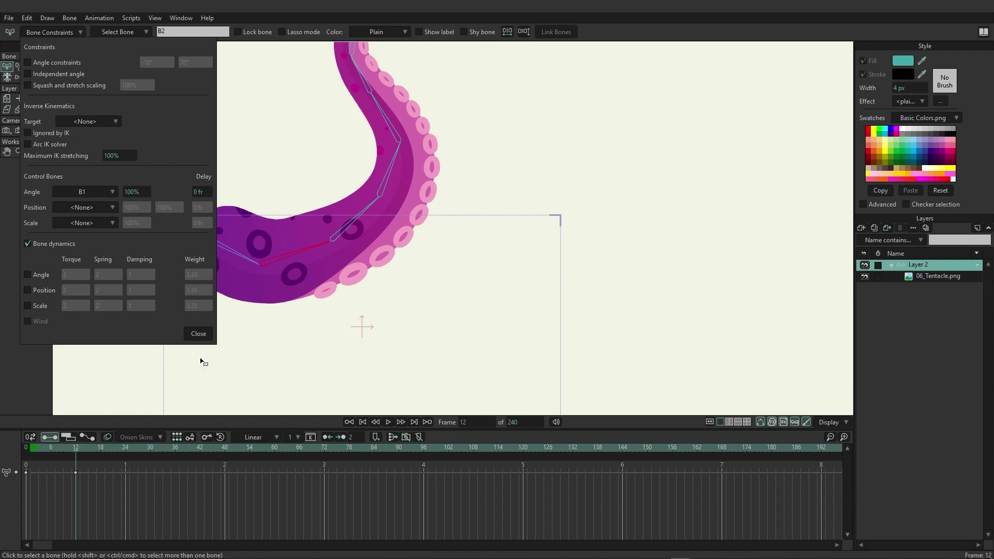
- Preview frames 3–11, return to frame 1, and marquee-select bone B3 in the tentacle's right part
{"action": "left_click", "coordinate": [202, 336]}
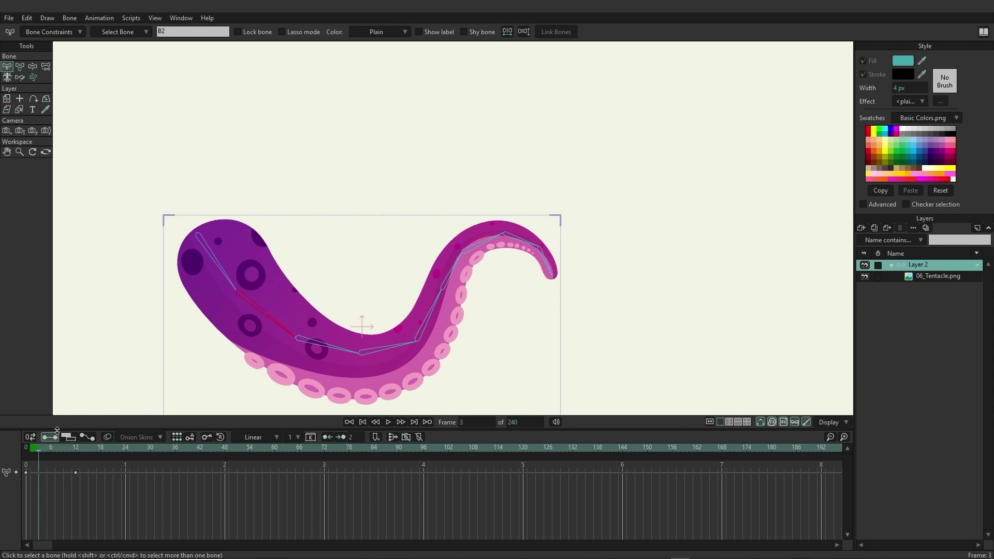
{"action": "left_click_drag", "start_coordinate": [46, 454], "coordinate": [70, 437]}
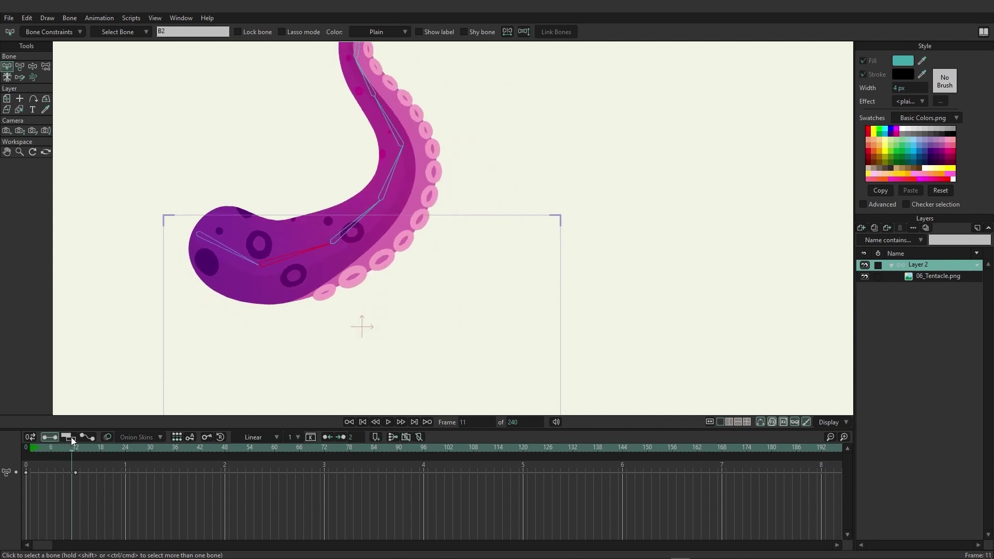
{"action": "left_click_drag", "start_coordinate": [326, 287], "coordinate": [318, 350]}
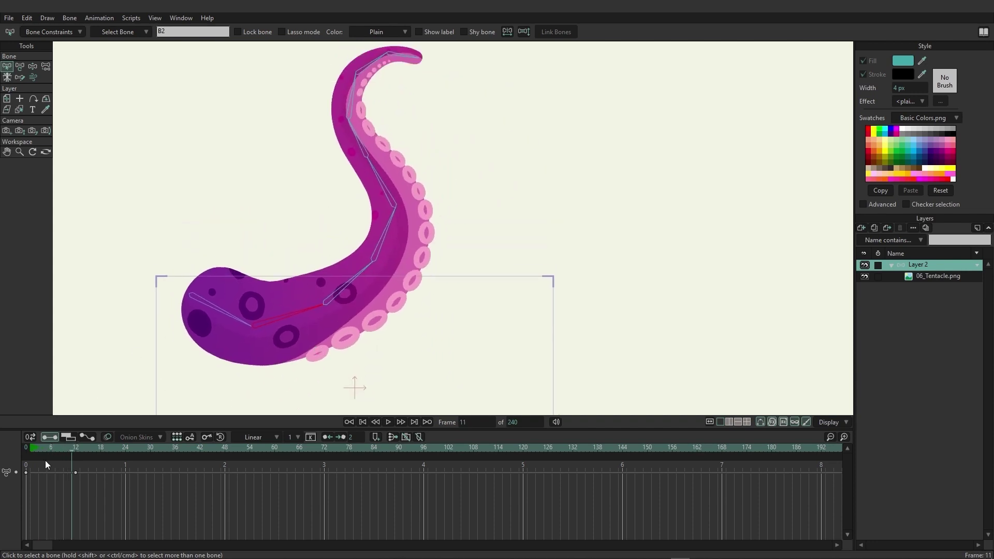
{"action": "left_click", "coordinate": [31, 449]}
{"action": "left_click_drag", "start_coordinate": [232, 404], "coordinate": [274, 277]}
{"action": "left_click_drag", "start_coordinate": [636, 325], "coordinate": [338, 196]}
- Make B3 follow B1's angle, preview the curl up to frame 12, and return to frame 0
{"action": "left_click", "coordinate": [63, 33]}
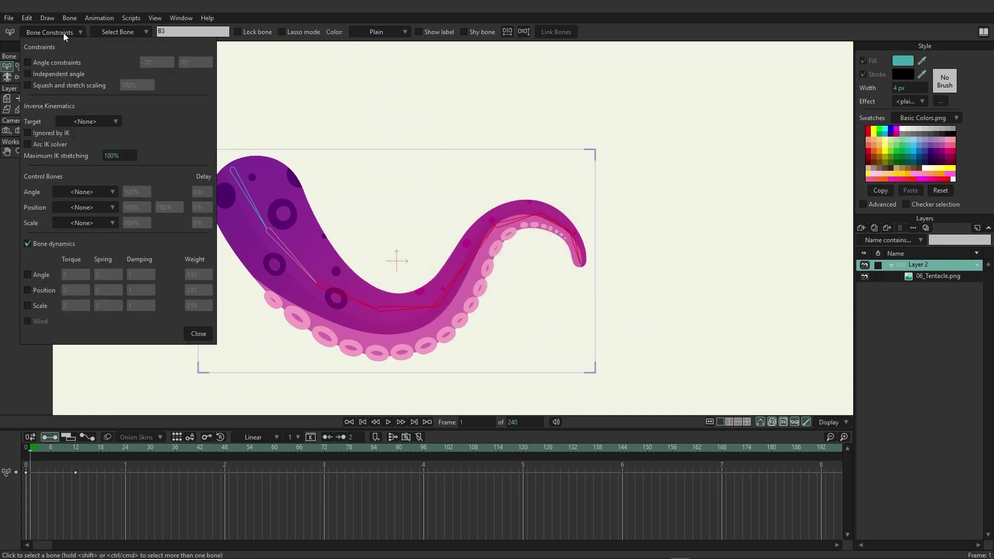
{"action": "left_click", "coordinate": [80, 192]}
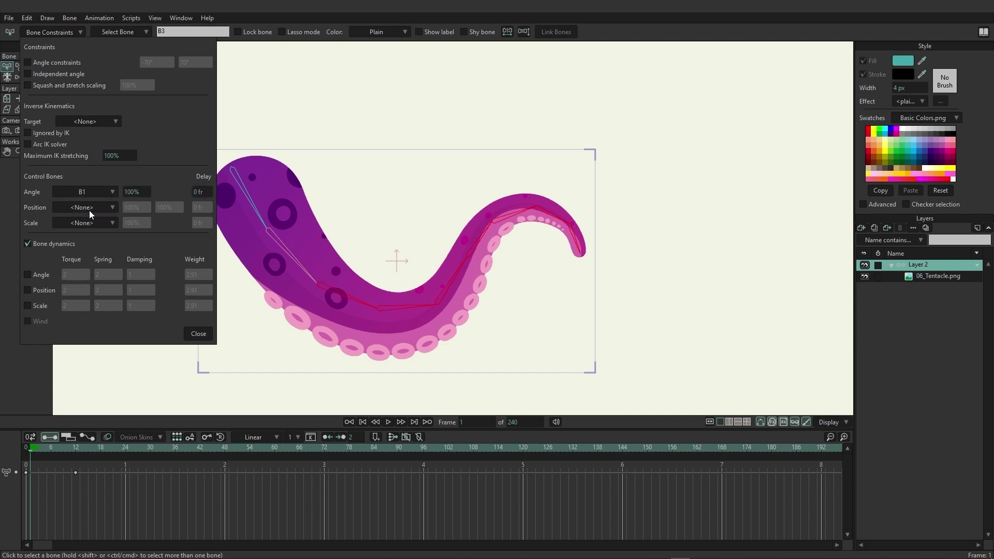
{"action": "left_click", "coordinate": [199, 334]}
{"action": "left_click_drag", "start_coordinate": [31, 446], "coordinate": [78, 445]}
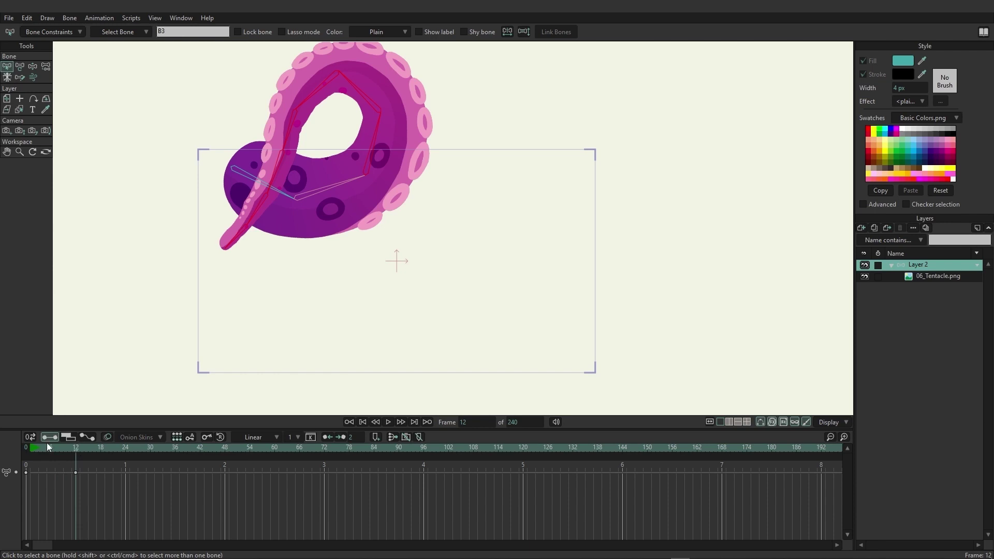
{"action": "left_click_drag", "start_coordinate": [33, 448], "coordinate": [28, 449]}
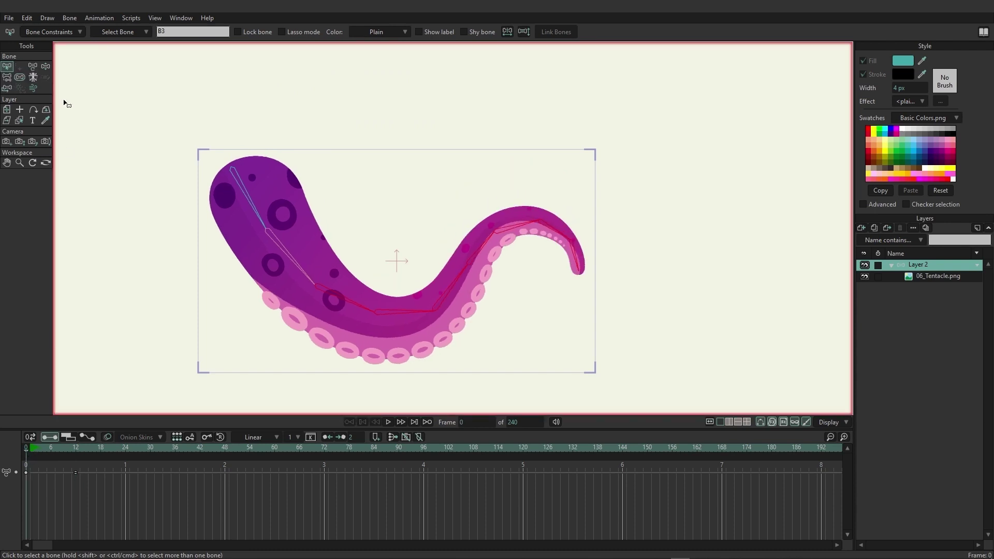
- At frame 12, move control bone B1 and scale it to 67.1%
{"action": "left_click", "coordinate": [36, 68]}
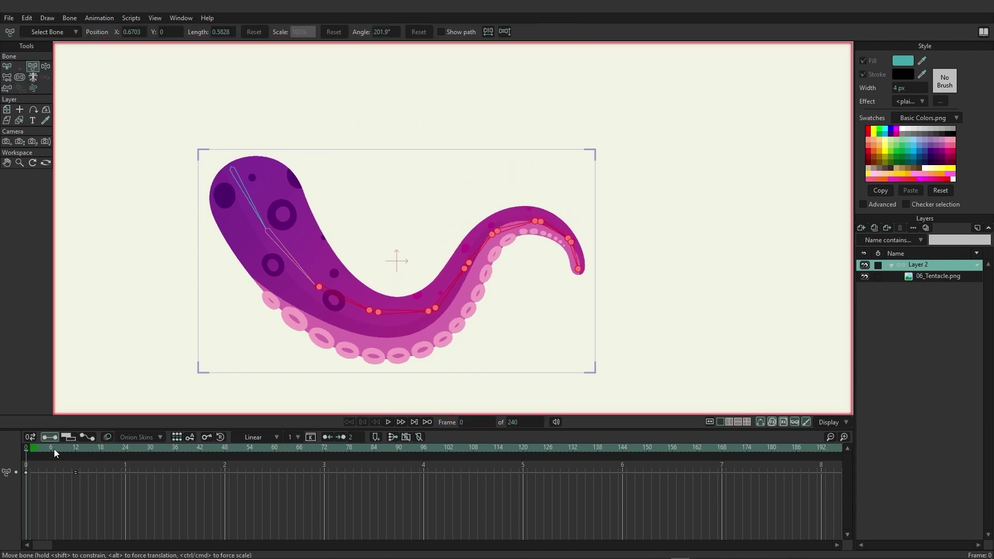
{"action": "left_click", "coordinate": [76, 448]}
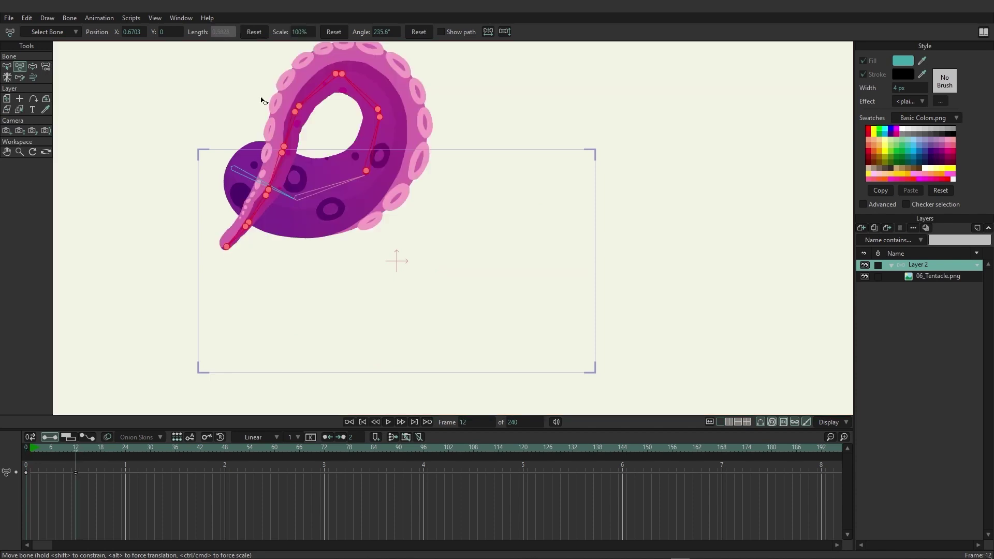
{"action": "left_click", "coordinate": [6, 66]}
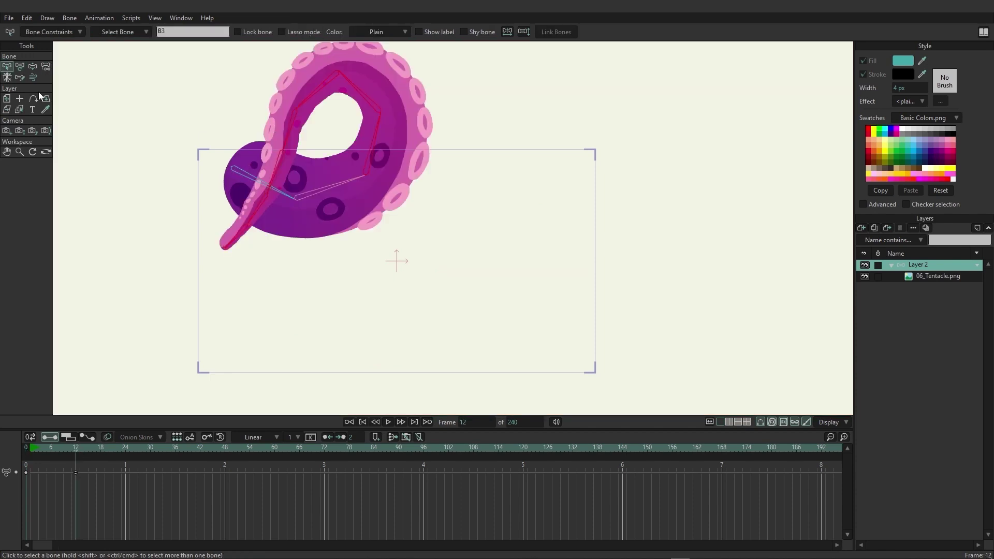
{"action": "left_click", "coordinate": [236, 172]}
{"action": "left_click", "coordinate": [19, 66]}
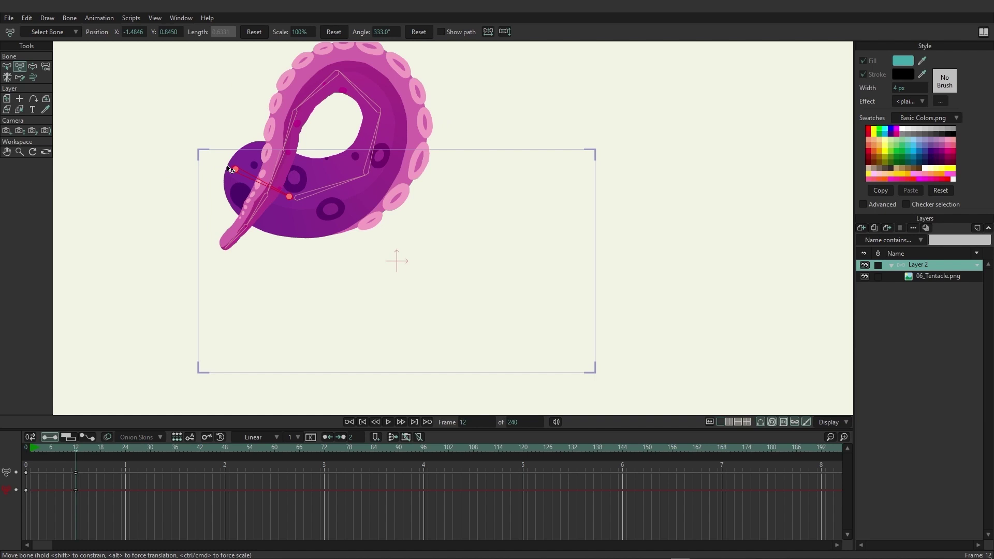
{"action": "left_click_drag", "start_coordinate": [238, 173], "coordinate": [215, 169]}
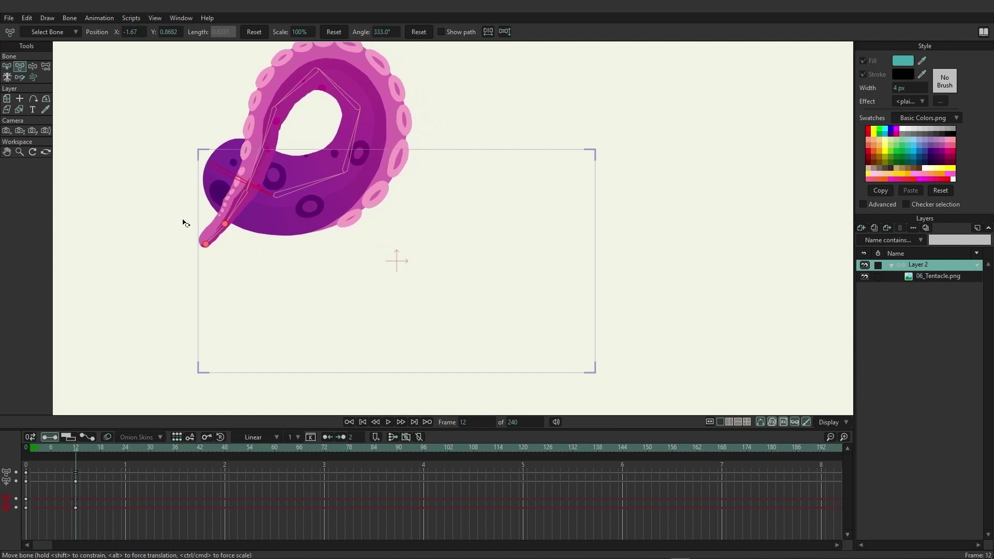
{"action": "left_click_drag", "start_coordinate": [272, 196], "coordinate": [253, 183]}
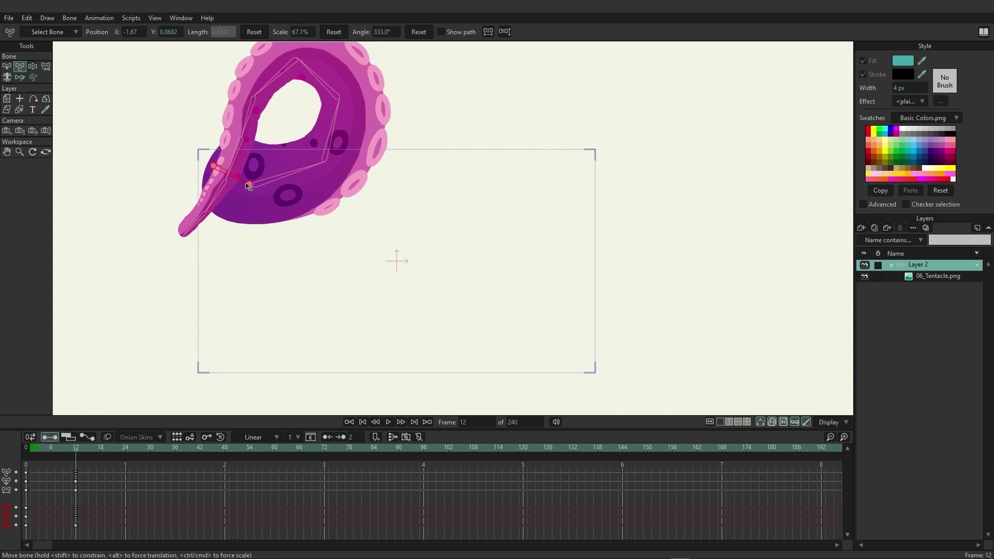
- At frame 0, marquee-select the tentacle's chain bones
{"action": "left_click", "coordinate": [27, 448]}
{"action": "left_click", "coordinate": [7, 68]}
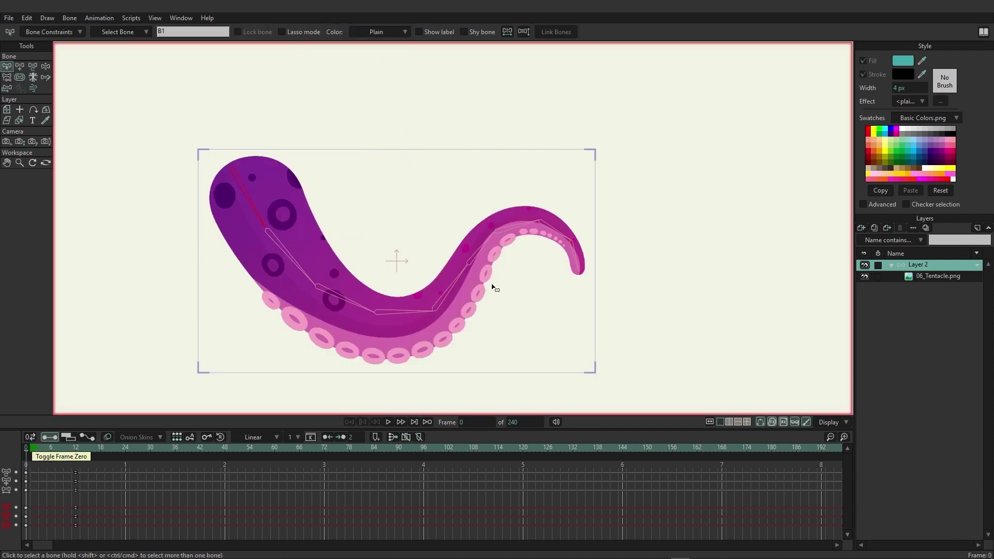
{"action": "left_click_drag", "start_coordinate": [656, 373], "coordinate": [295, 171]}
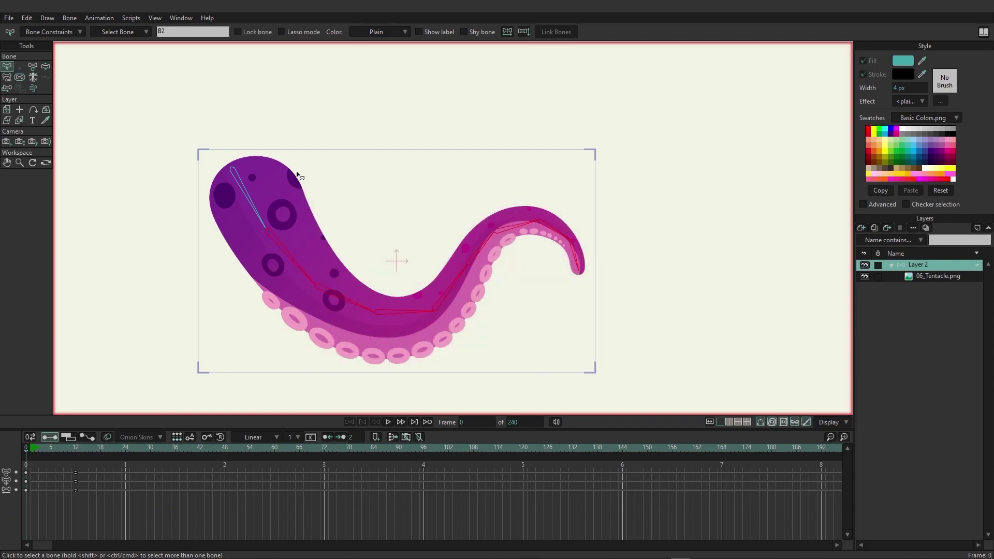
- Set B1 as the Position and Scale control bone for the selected chain bones
{"action": "left_click", "coordinate": [67, 32]}
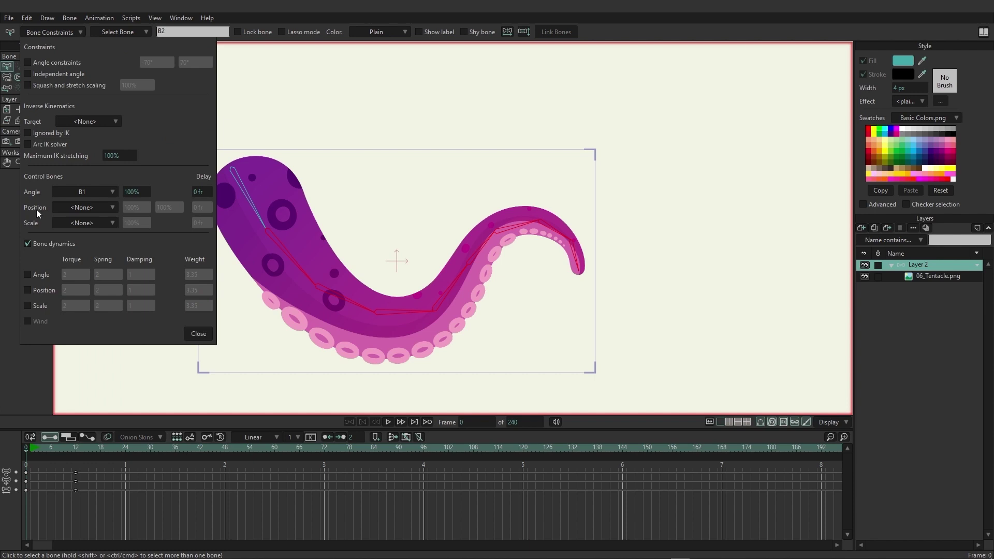
{"action": "left_click", "coordinate": [101, 208]}
{"action": "left_click", "coordinate": [97, 225]}
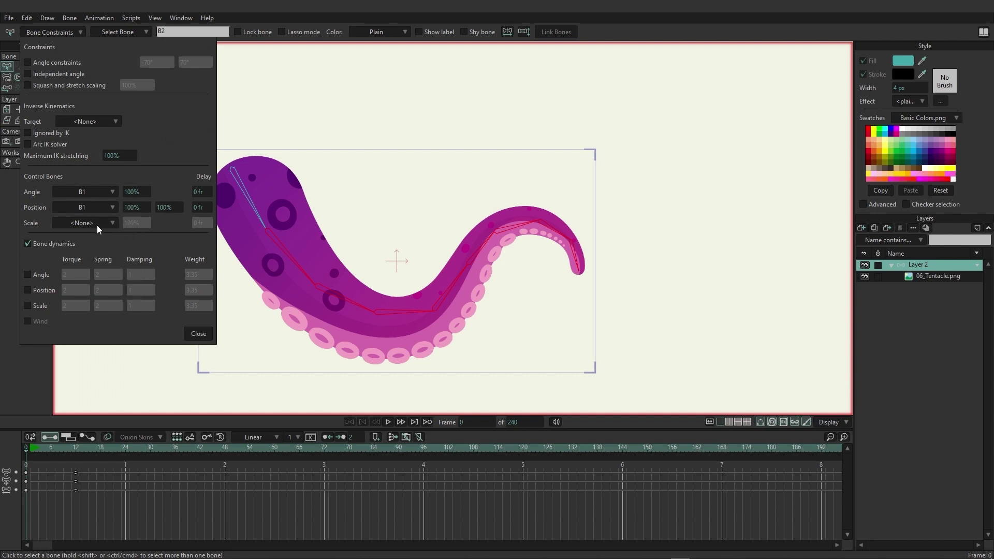
{"action": "left_click", "coordinate": [98, 223]}
{"action": "left_click", "coordinate": [115, 243]}
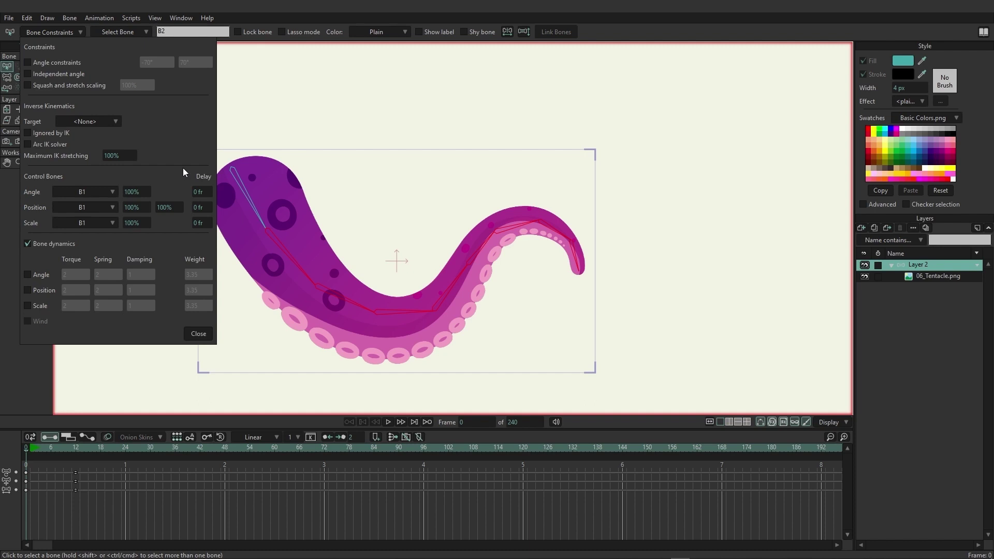
- Scrub frames 5–9 to check the tentacle's resulting motion
{"action": "left_click", "coordinate": [48, 445]}
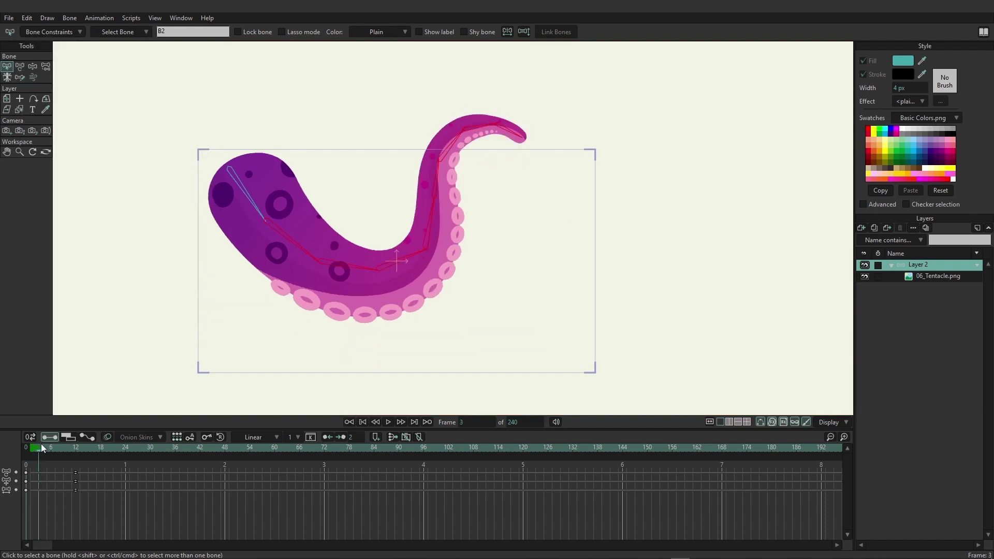
{"action": "mouse_move", "coordinate": [48, 444]}
{"action": "left_mouse_down"}
{"action": "mouse_move", "coordinate": [63, 443]}
{"action": "mouse_move", "coordinate": [38, 445]}
{"action": "mouse_move", "coordinate": [70, 442]}
{"action": "mouse_move", "coordinate": [31, 446]}
{"action": "left_mouse_up"}
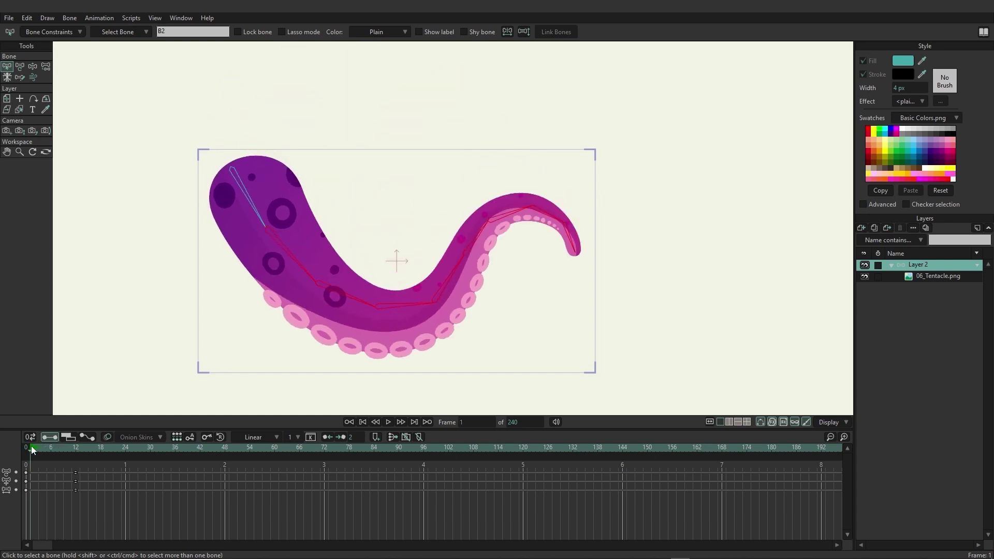
{"action": "left_click", "coordinate": [72, 33]}
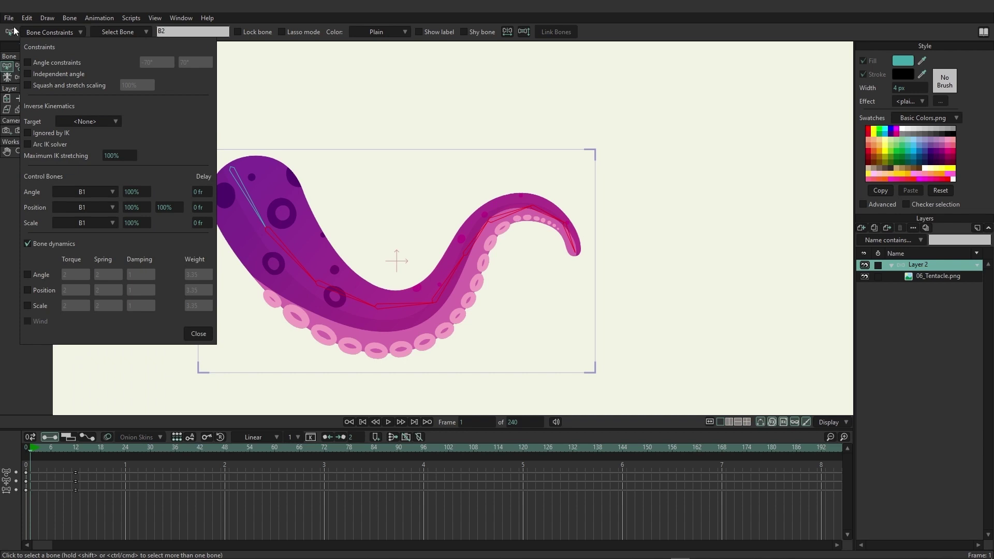
- Reselect the chain bones, reset Position and Scale controls to <None>, and preview the swing to frame 11
{"action": "left_click_drag", "start_coordinate": [655, 319], "coordinate": [299, 207]}
{"action": "left_click", "coordinate": [100, 208]}
{"action": "left_click", "coordinate": [111, 216]}
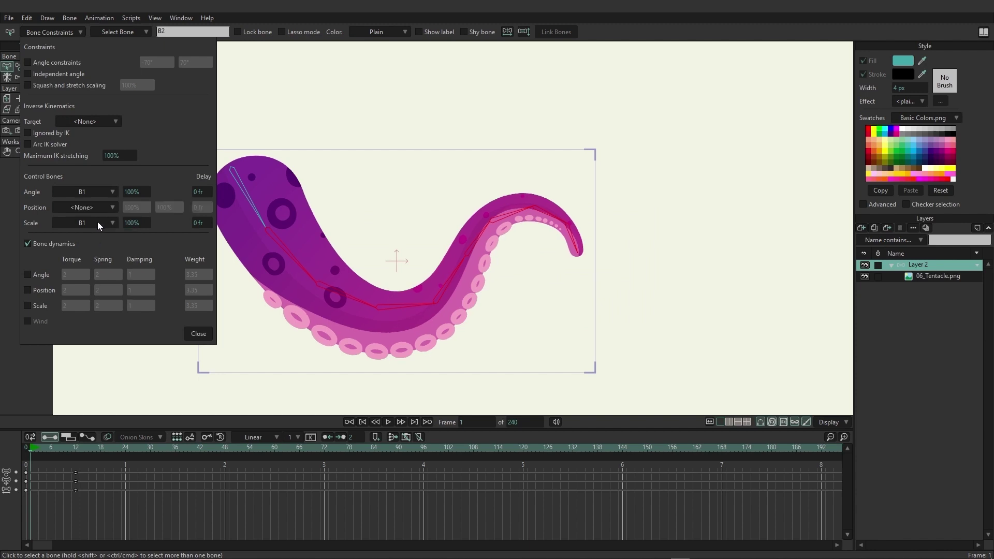
{"action": "left_click", "coordinate": [103, 226]}
{"action": "left_click", "coordinate": [109, 235]}
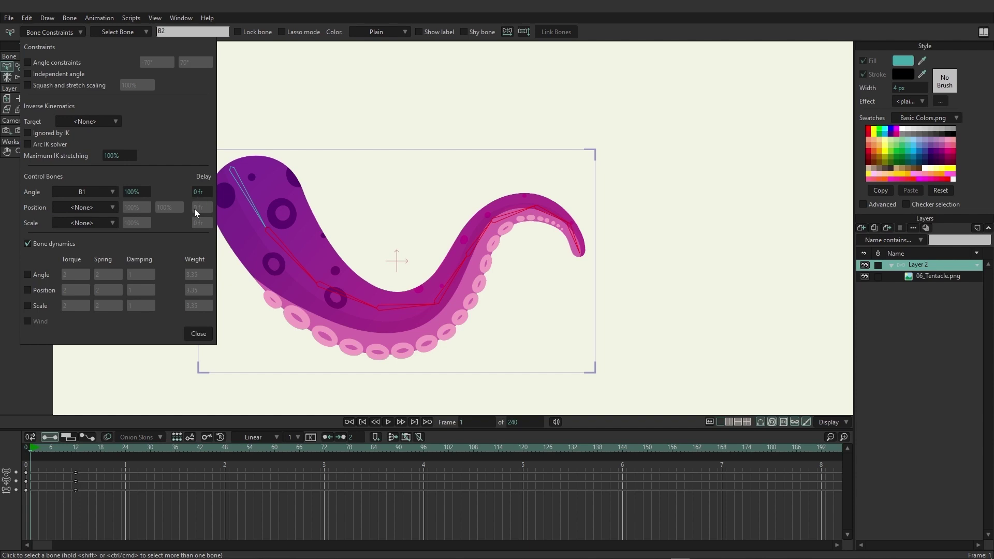
{"action": "mouse_move", "coordinate": [44, 454]}
{"action": "left_mouse_down"}
{"action": "mouse_move", "coordinate": [122, 446]}
{"action": "mouse_move", "coordinate": [32, 452]}
{"action": "left_mouse_up"}
- Give bones B2, B3 and B4 angle delays of 2, 4 and 5 frames
{"action": "left_click", "coordinate": [337, 232]}
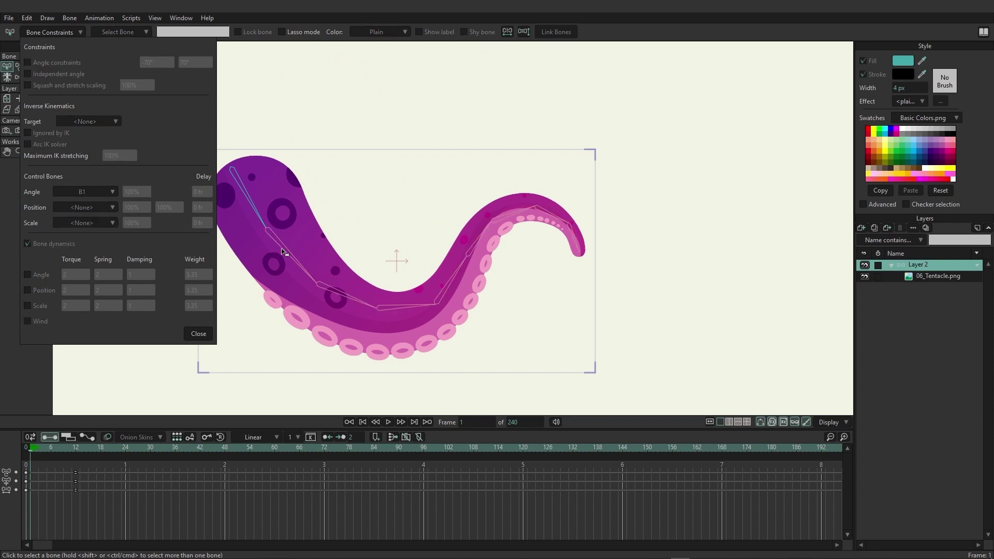
{"action": "left_click", "coordinate": [282, 242]}
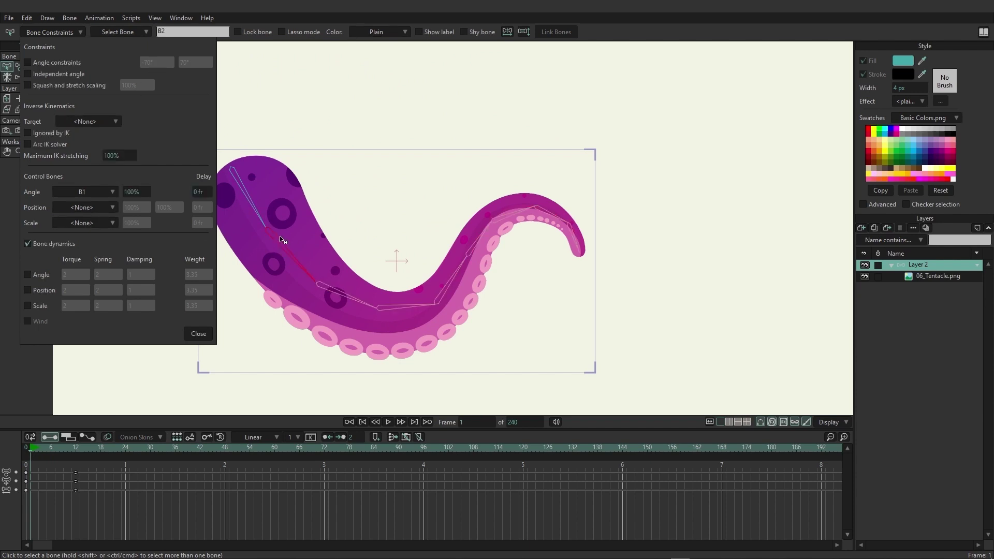
{"action": "left_click", "coordinate": [197, 192]}
{"action": "type", "text": "2"}
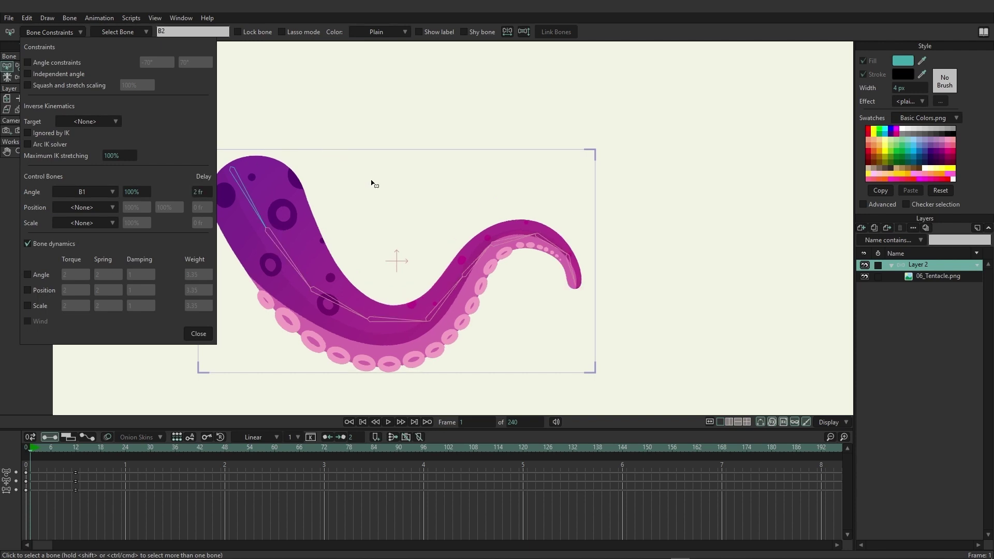
{"action": "left_click", "coordinate": [372, 183]}
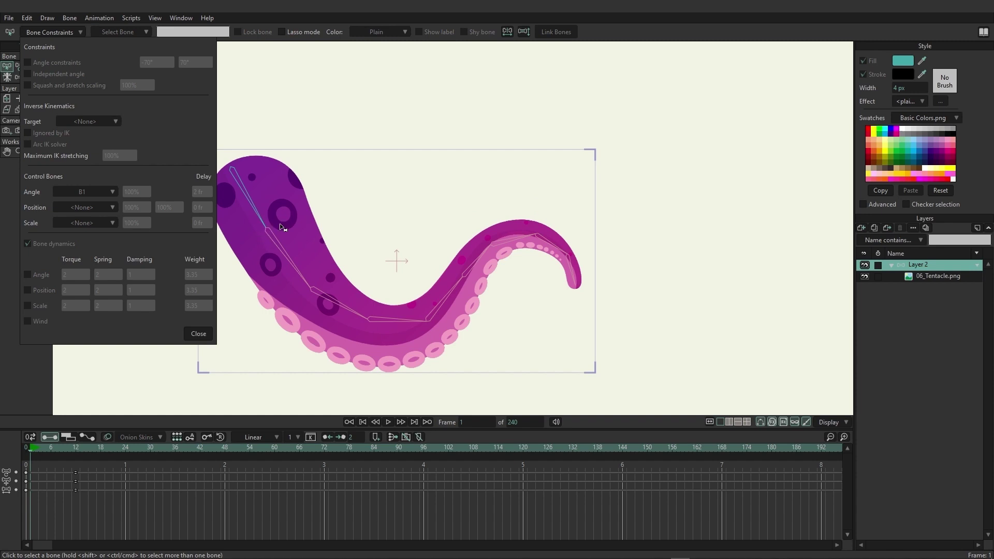
{"action": "left_click", "coordinate": [325, 299]}
{"action": "left_click", "coordinate": [201, 192]}
{"action": "type", "text": "4"}
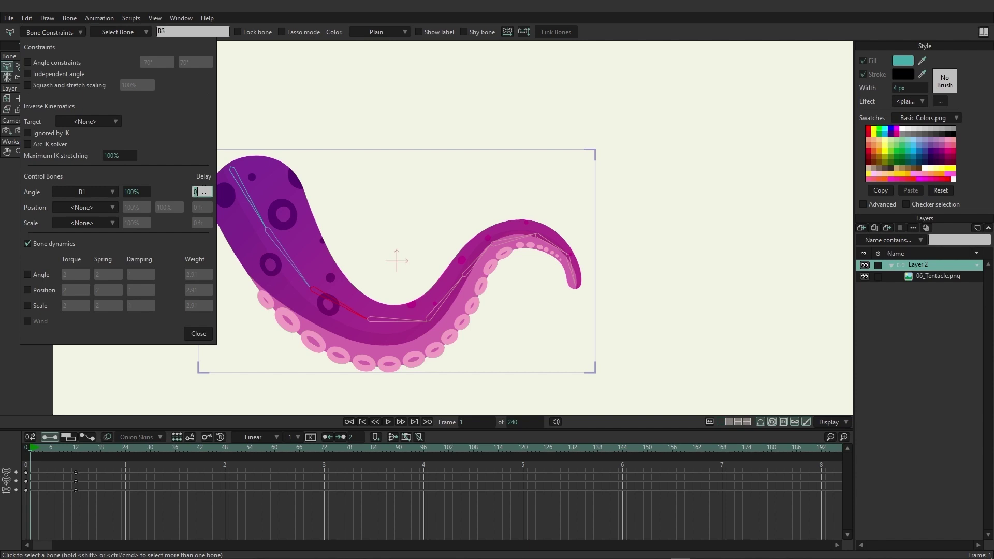
{"action": "left_click", "coordinate": [383, 340]}
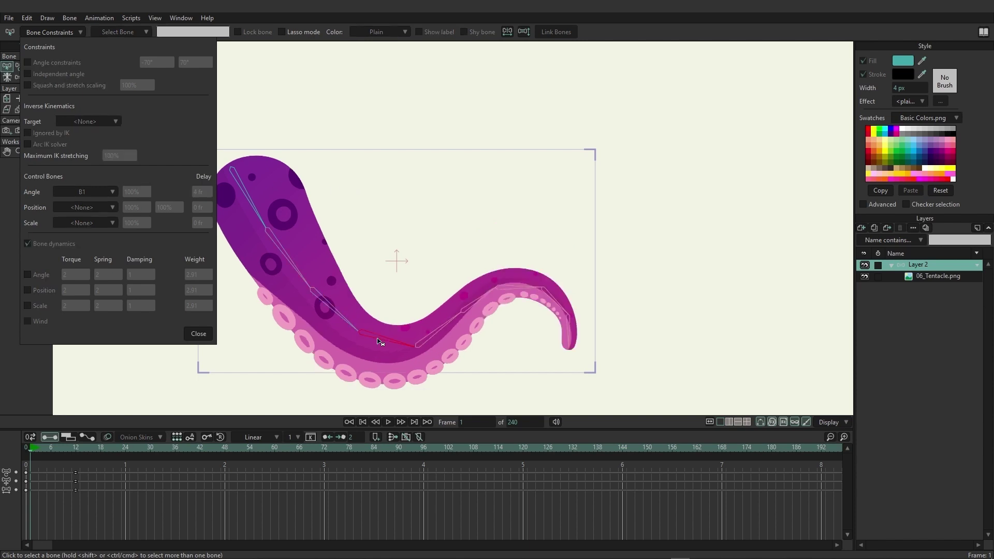
{"action": "left_click", "coordinate": [202, 193]}
{"action": "type", "text": "5"}
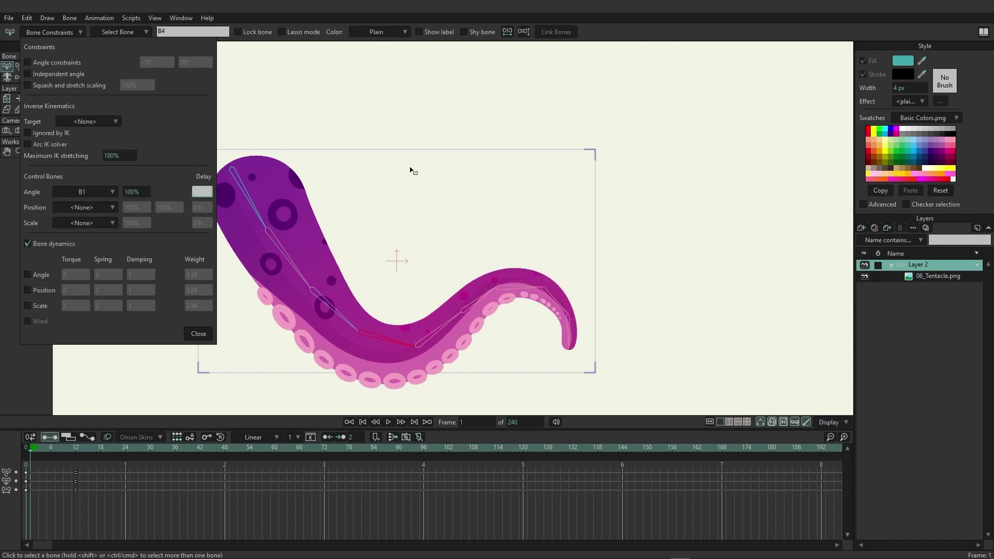
- Set an 8-frame angle delay on B5 and a 10-frame delay on B6
{"action": "left_click", "coordinate": [434, 357]}
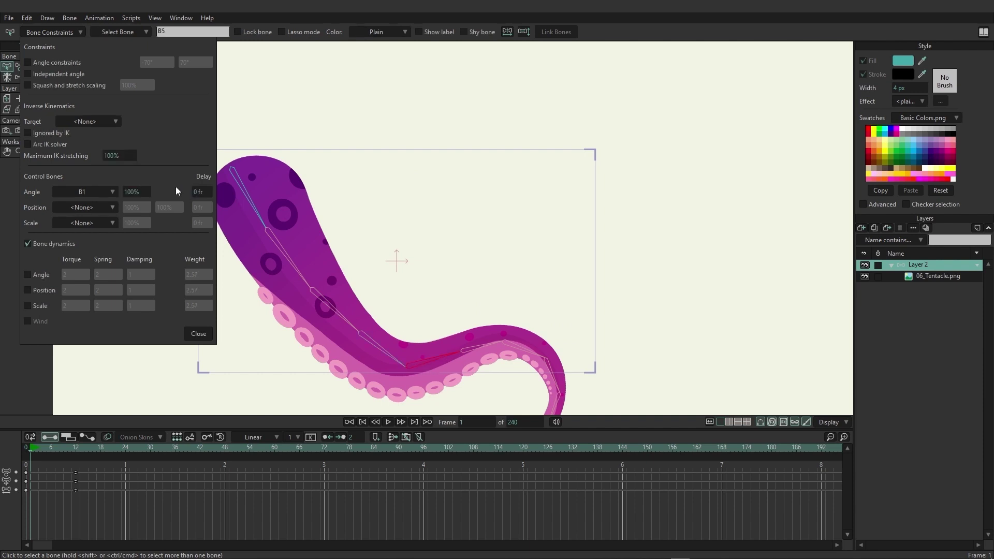
{"action": "left_click", "coordinate": [198, 193]}
{"action": "type", "text": "8"}
{"action": "left_click", "coordinate": [441, 197]}
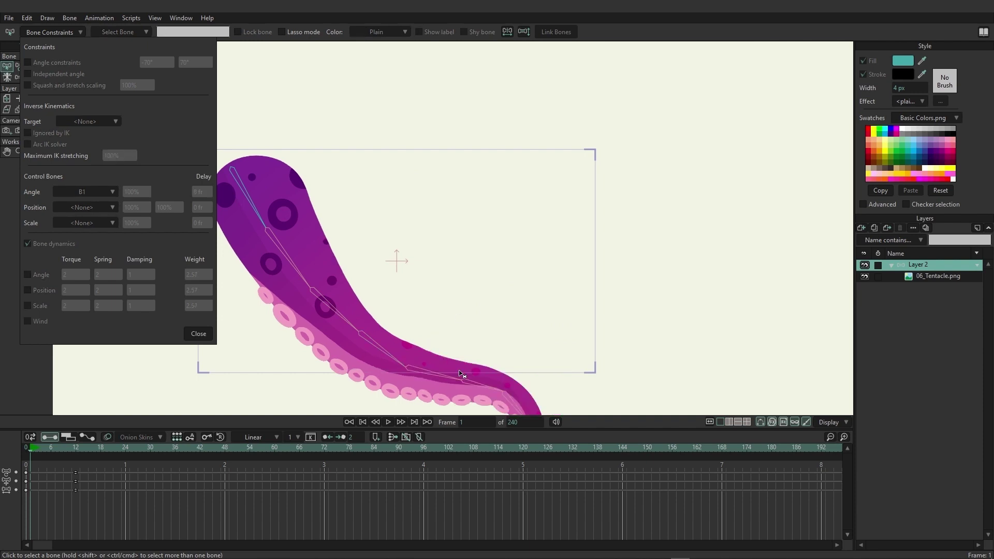
{"action": "left_click", "coordinate": [474, 386]}
{"action": "left_click", "coordinate": [201, 193]}
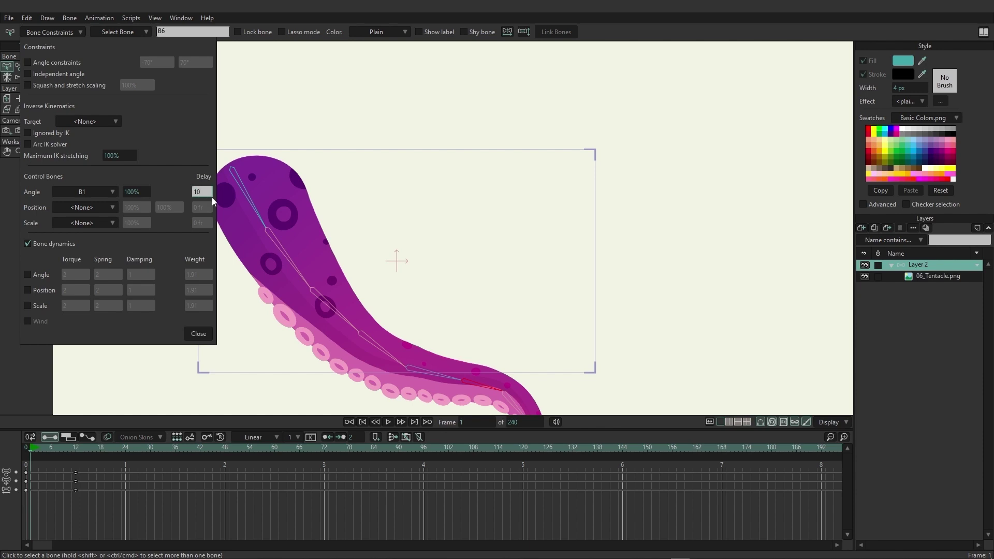
{"action": "key", "text": "Return"}
{"action": "left_click_drag", "start_coordinate": [484, 203], "coordinate": [464, 57]}
- Set B7, B8 and B9 angle delays to 12, 14 and 16 frames, then close Bone Constraints
{"action": "left_click", "coordinate": [474, 295]}
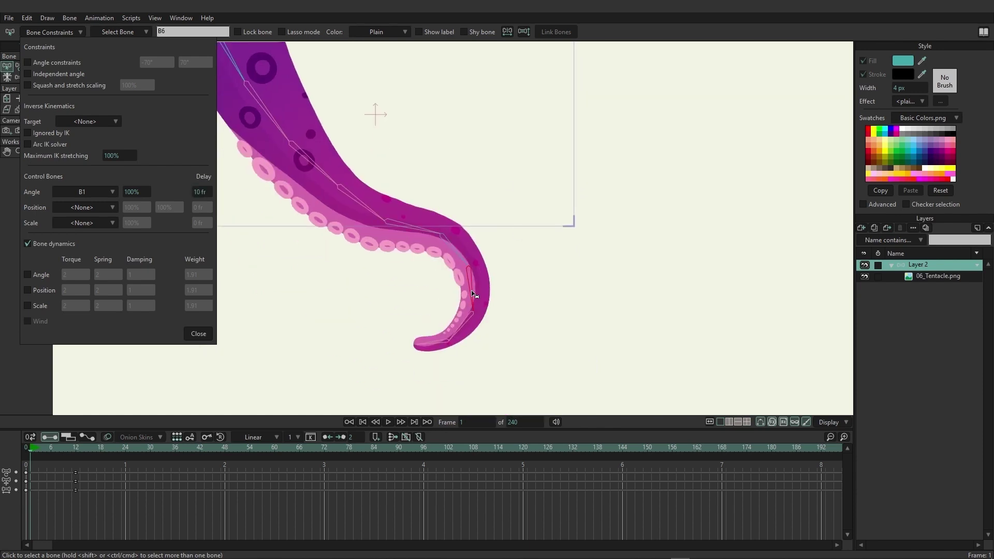
{"action": "type", "text": "12"}
{"action": "key", "text": "Return"}
{"action": "left_click", "coordinate": [317, 315]}
{"action": "left_click", "coordinate": [440, 317]}
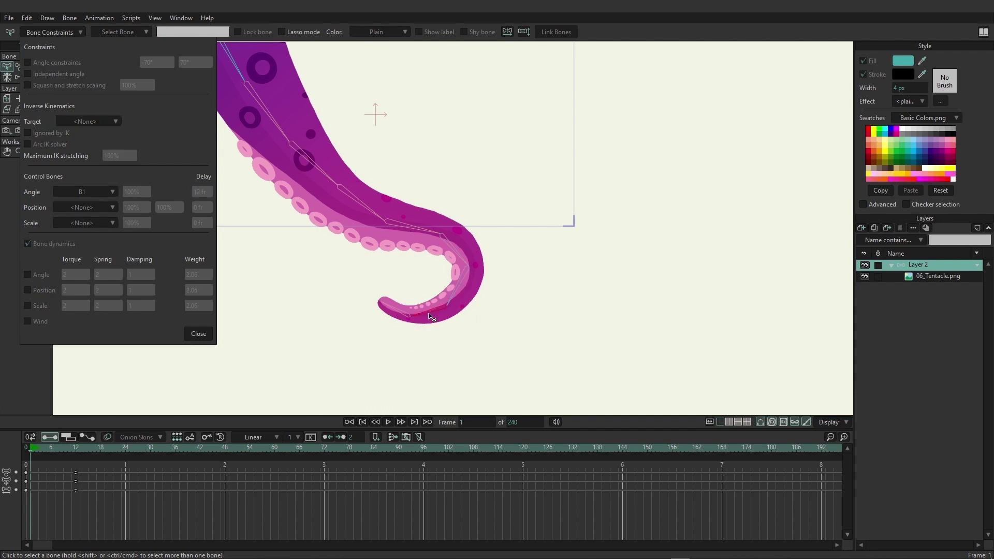
{"action": "left_click", "coordinate": [202, 191]}
{"action": "type", "text": "1"}
{"action": "key", "text": "Return"}
{"action": "left_click", "coordinate": [383, 321]}
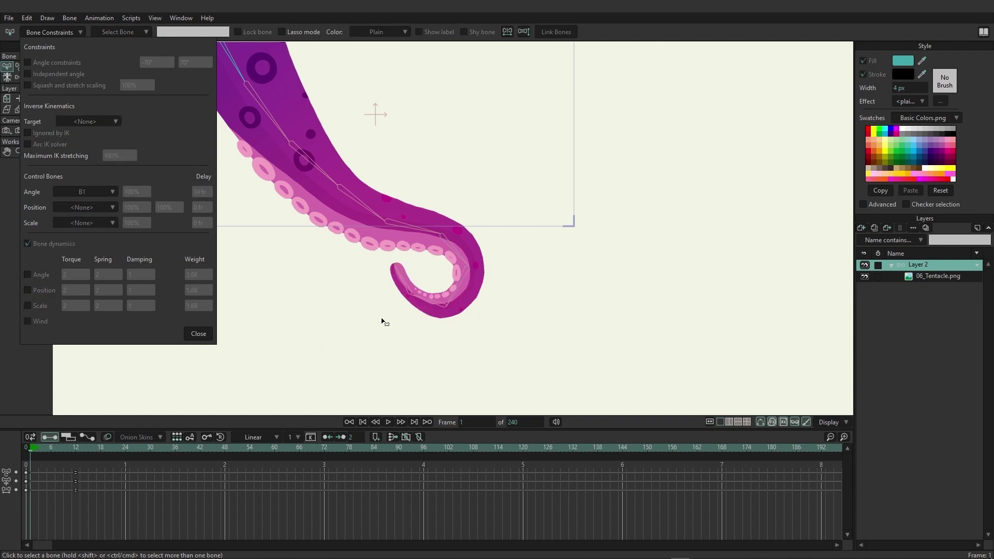
{"action": "left_click", "coordinate": [401, 279]}
{"action": "left_click", "coordinate": [206, 190]}
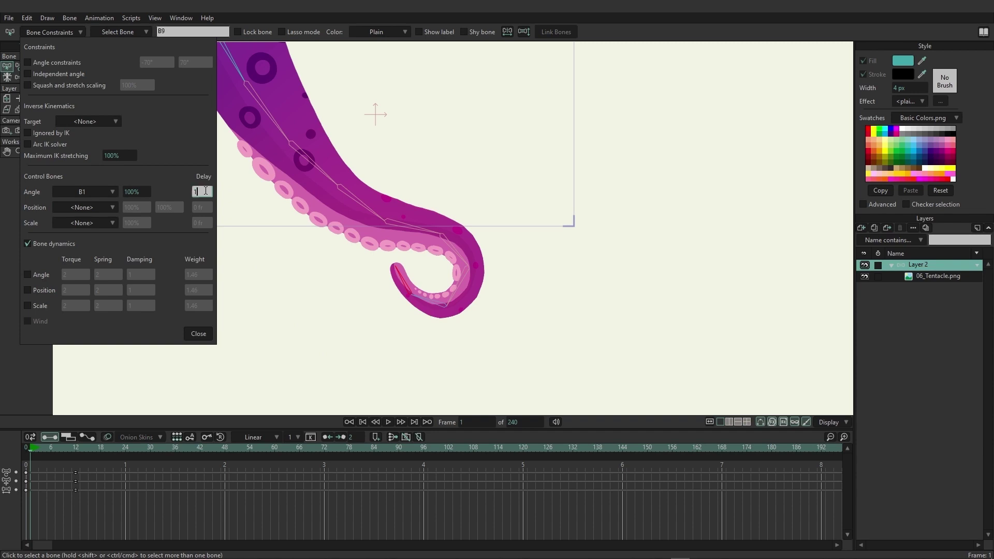
{"action": "key", "text": "Return"}
{"action": "left_click", "coordinate": [198, 334]}
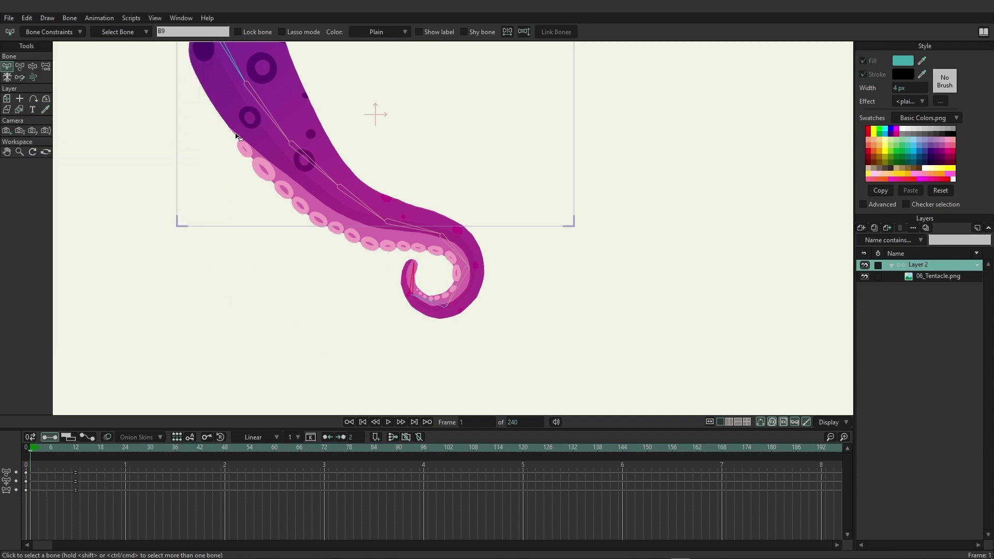
{"action": "left_click_drag", "start_coordinate": [98, 501], "coordinate": [72, 472]}
- Delete the frame-12 keys and rotate control bone B1 to swing the tentacle down at frame 24
{"action": "key", "text": "Delete"}
{"action": "left_click", "coordinate": [125, 449]}
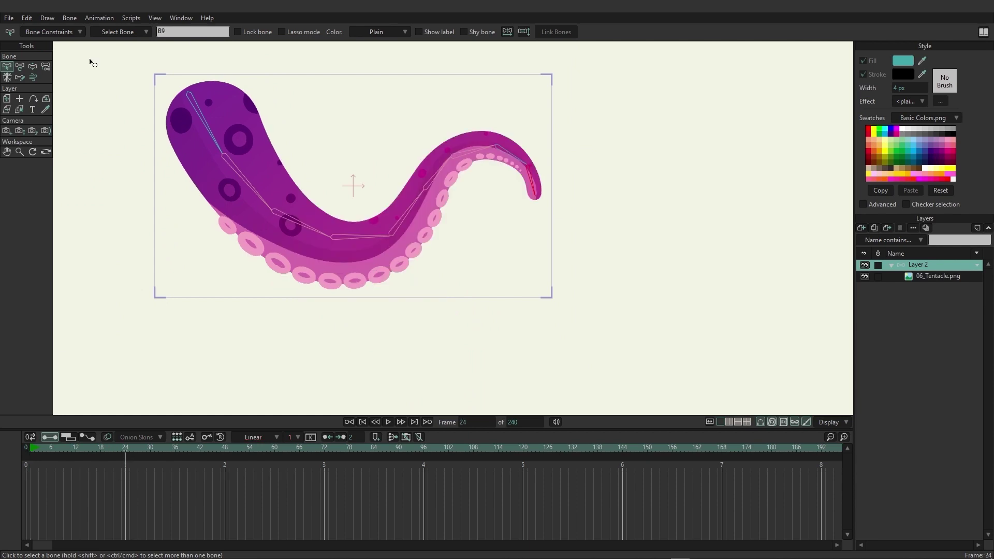
{"action": "key", "text": "z"}
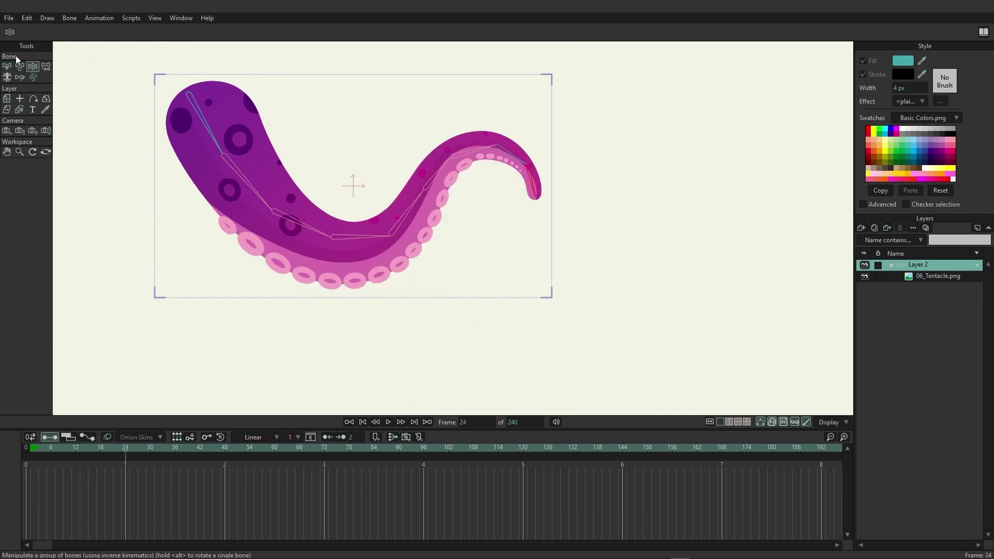
{"action": "left_click", "coordinate": [21, 66]}
{"action": "left_click_drag", "start_coordinate": [209, 130], "coordinate": [231, 124]}
{"action": "left_click_drag", "start_coordinate": [472, 141], "coordinate": [592, 314]}
{"action": "scroll", "coordinate": [400, 325], "scroll_direction": "down", "scroll_amount": 4}
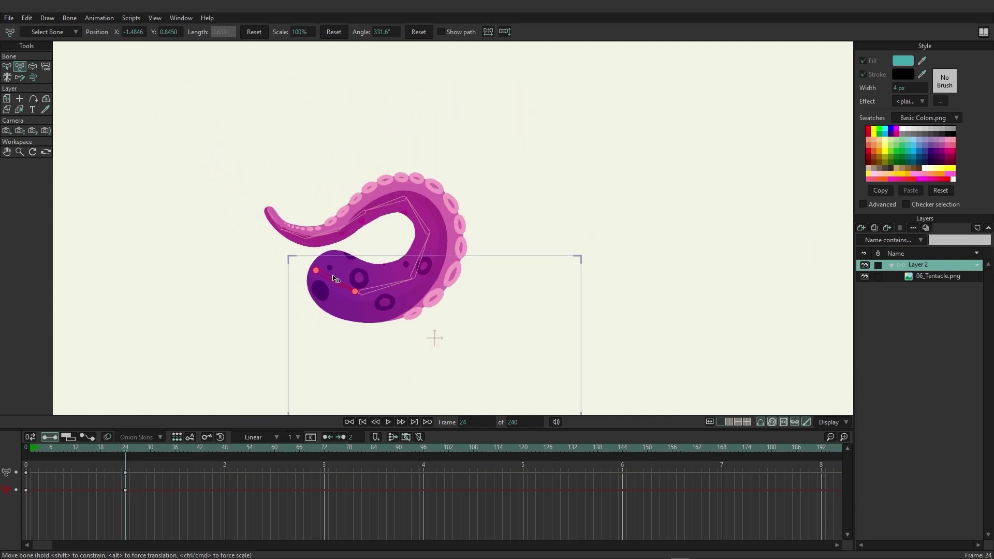
{"action": "key", "text": "space"}
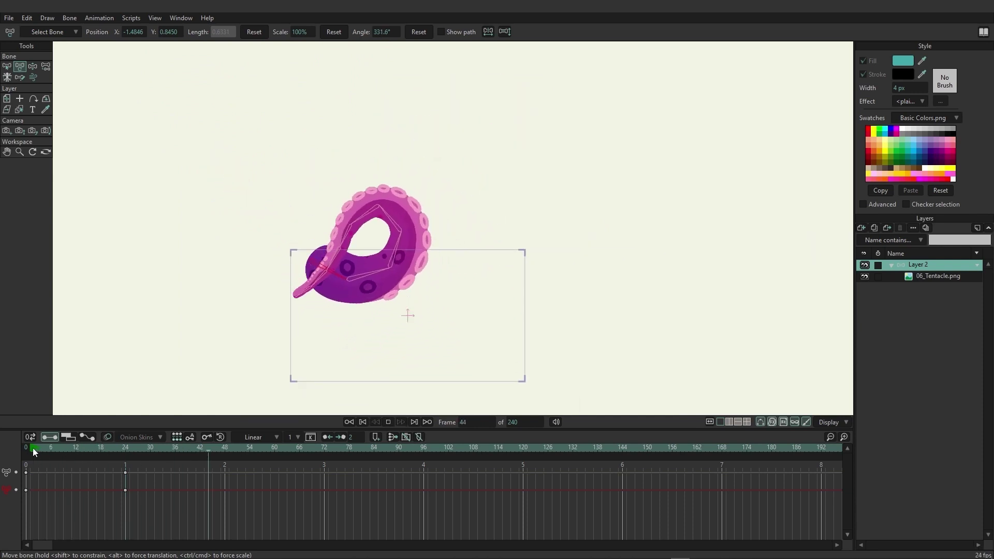
{"action": "key", "text": "space"}
{"action": "key", "text": "space"}
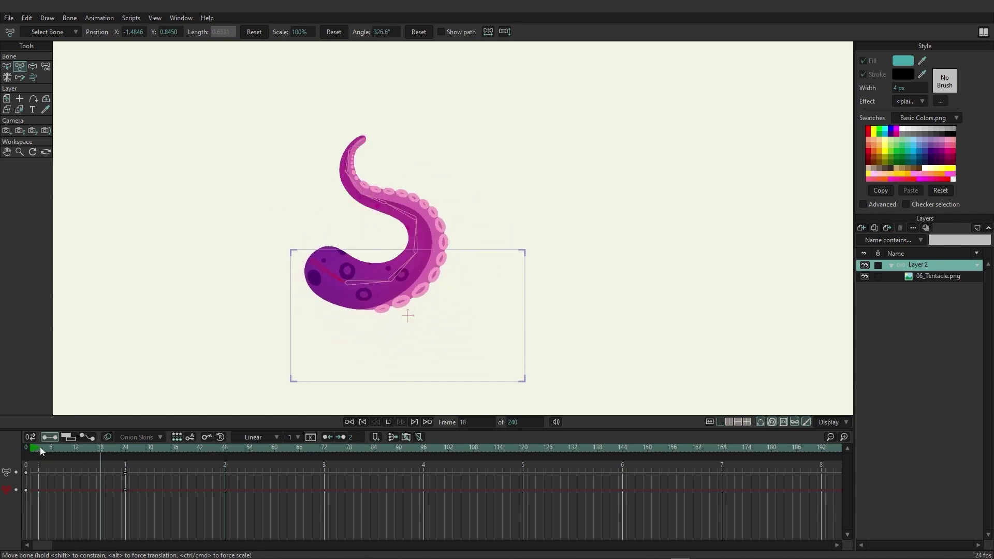
{"action": "key", "text": "space"}
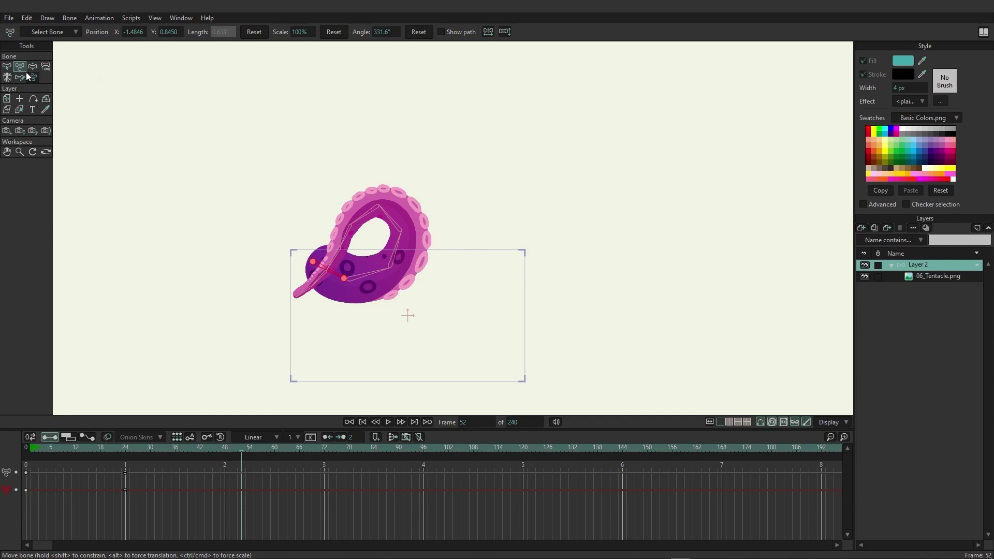
{"action": "key", "text": "ctrl+z"}
- Pose B1 to bend the tentacle at frame 72 and play back the follow-through
{"action": "left_click", "coordinate": [325, 452]}
{"action": "left_click_drag", "start_coordinate": [344, 282], "coordinate": [484, 269]}
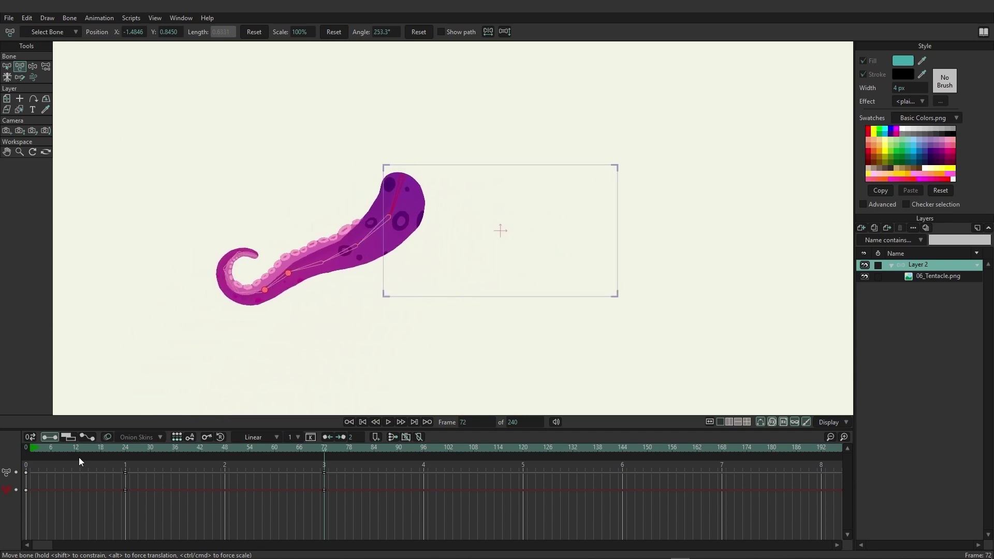
{"action": "left_click", "coordinate": [29, 449]}
{"action": "key", "text": "space"}
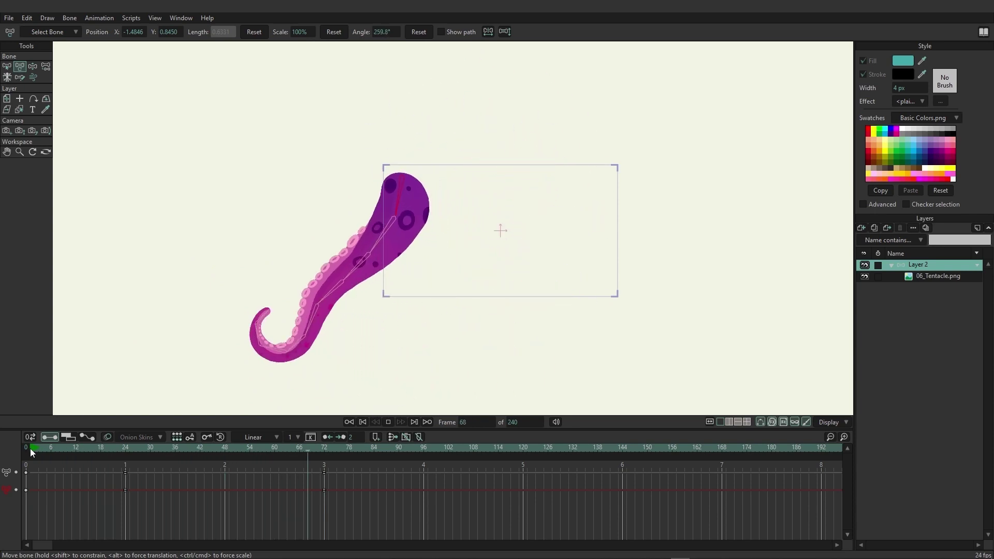
{"action": "key", "text": "space"}
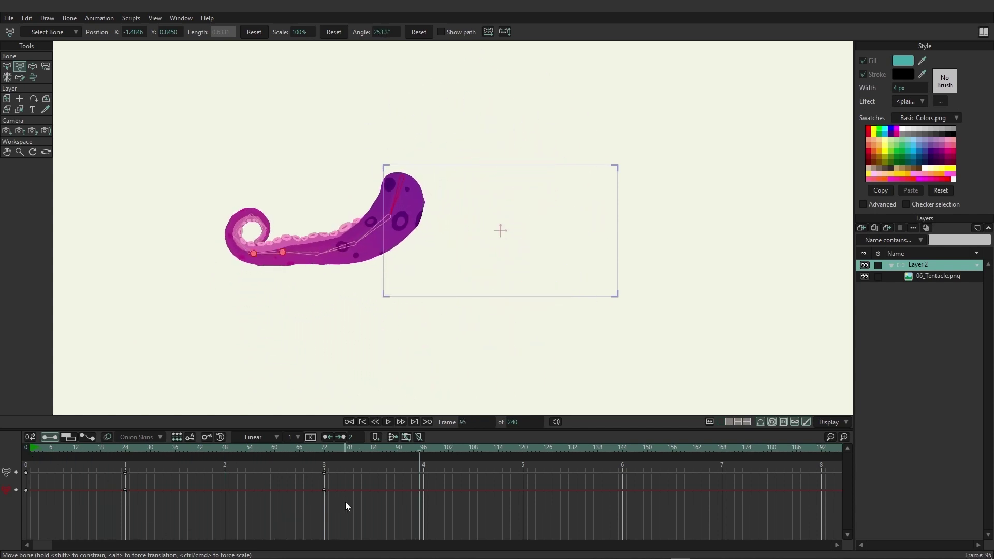
{"action": "left_click_drag", "start_coordinate": [346, 505], "coordinate": [317, 469]}
{"action": "left_click", "coordinate": [7, 67]}
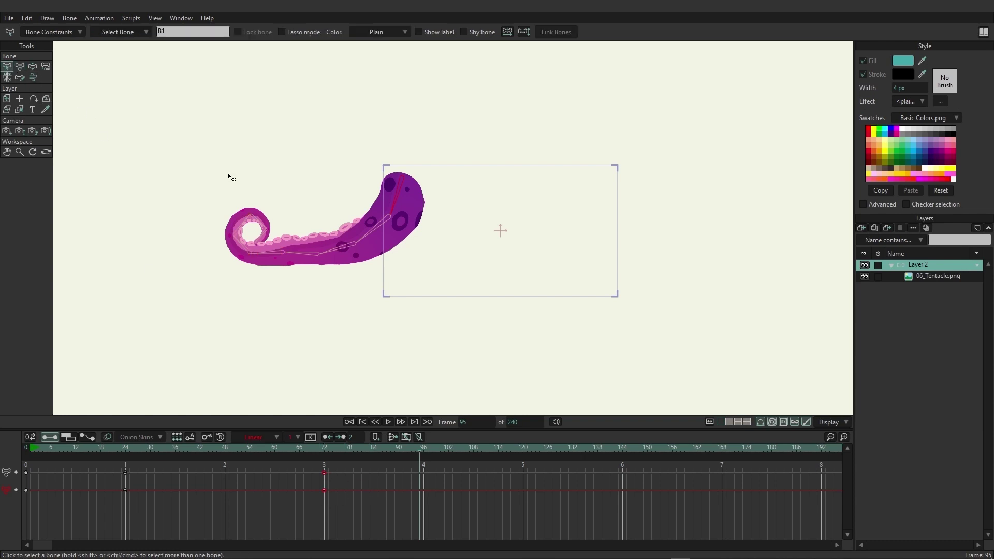
- At frame 100, lower the Angle strength of B9, B8 and B7 to about 50%, 70% and 80%
{"action": "left_click", "coordinate": [324, 450]}
{"action": "left_click_drag", "start_coordinate": [432, 447], "coordinate": [440, 448]}
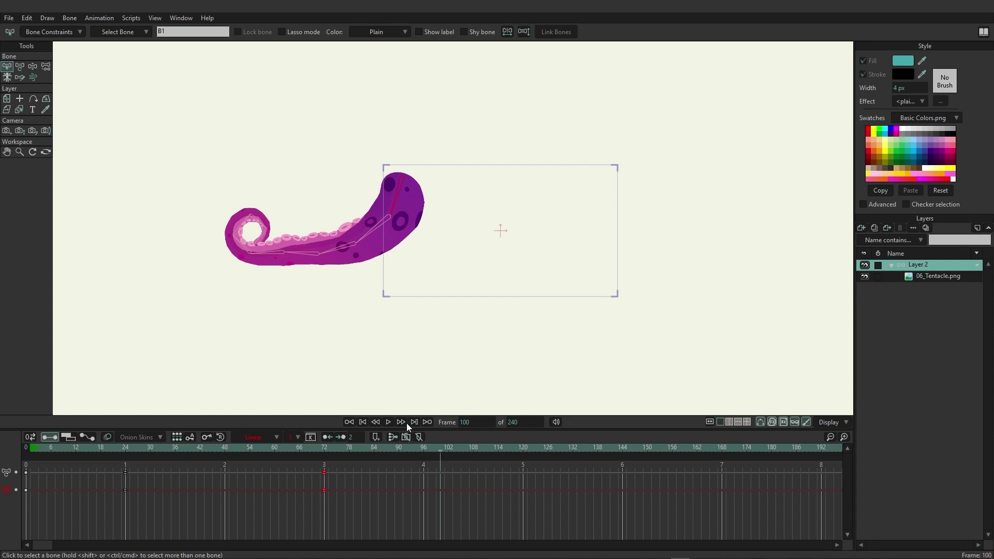
{"action": "left_click", "coordinate": [263, 238]}
{"action": "left_click", "coordinate": [62, 32]}
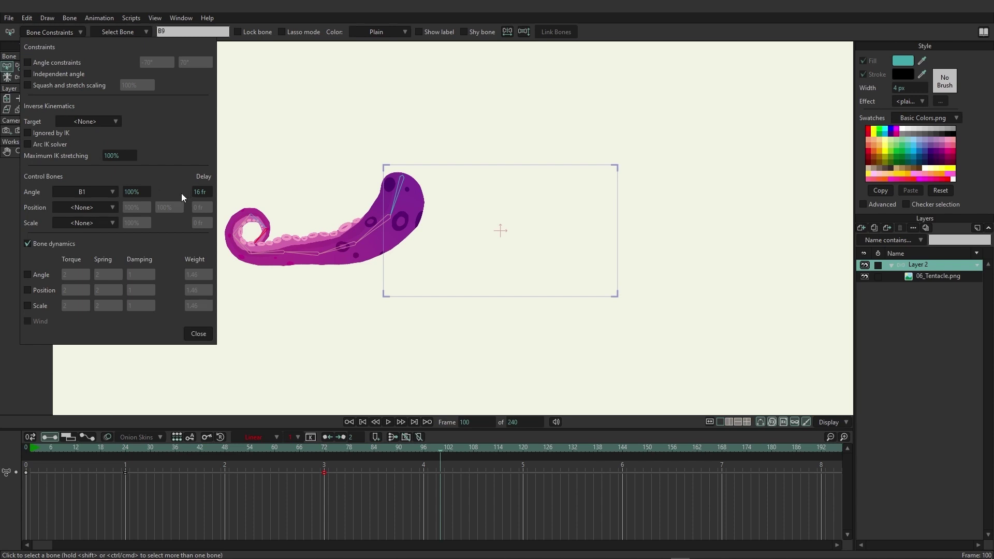
{"action": "left_click_drag", "start_coordinate": [147, 193], "coordinate": [58, 205]}
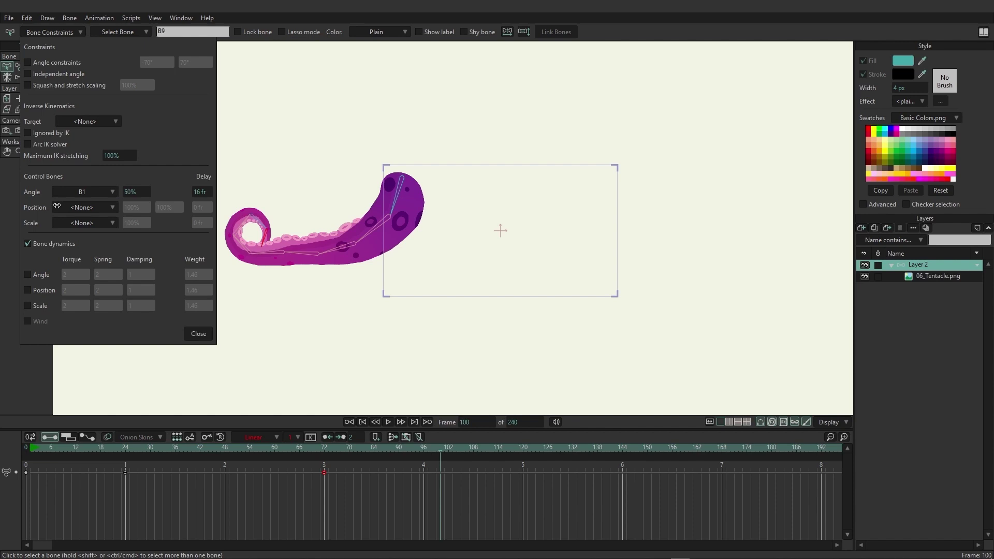
{"action": "left_click", "coordinate": [256, 228]}
{"action": "left_click_drag", "start_coordinate": [124, 196], "coordinate": [20, 212]}
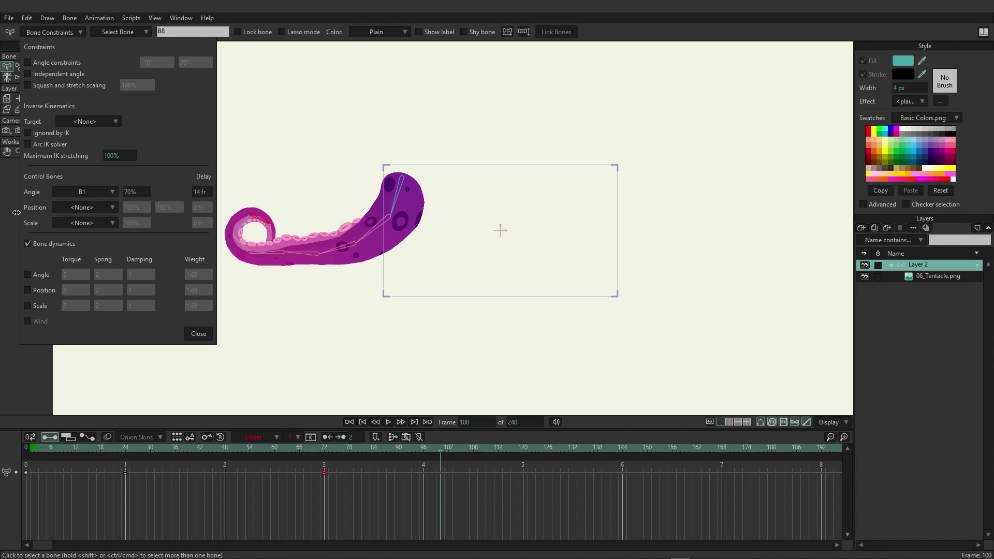
{"action": "left_click", "coordinate": [244, 233]}
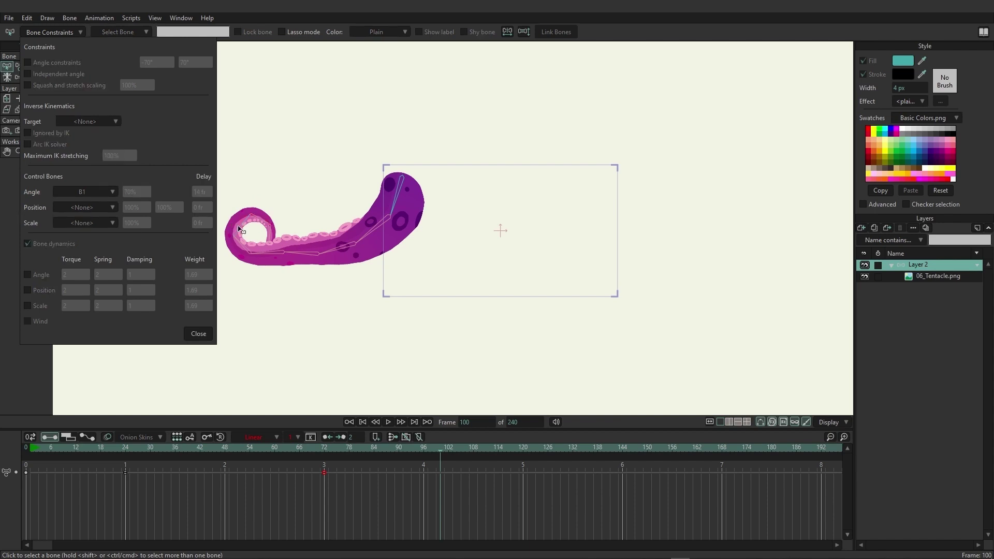
{"action": "left_click", "coordinate": [233, 227]}
{"action": "left_click_drag", "start_coordinate": [141, 197], "coordinate": [59, 205]}
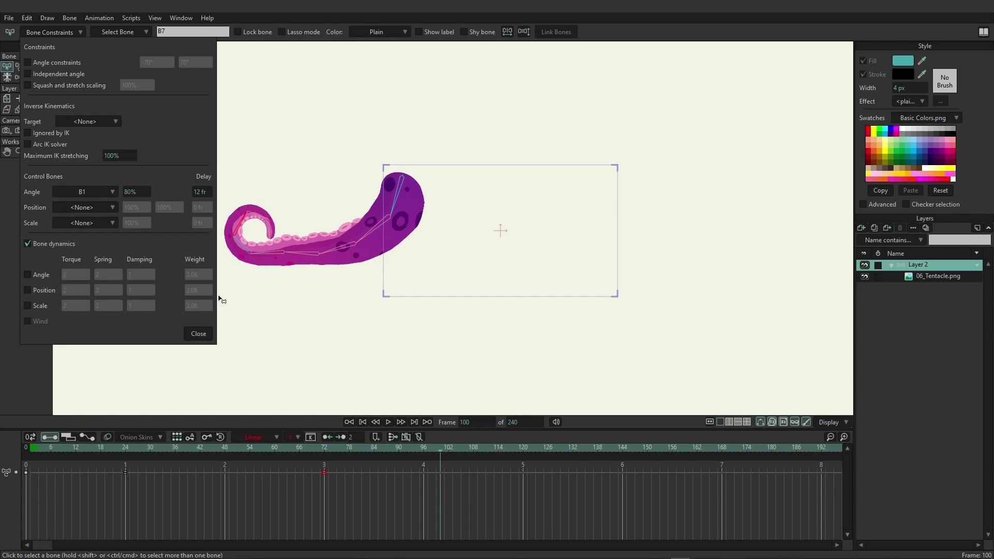
{"action": "left_click", "coordinate": [197, 334]}
- Move the swing keyframe to frame 48 and preview the retimed animation from the start
{"action": "left_click_drag", "start_coordinate": [456, 517], "coordinate": [333, 497]}
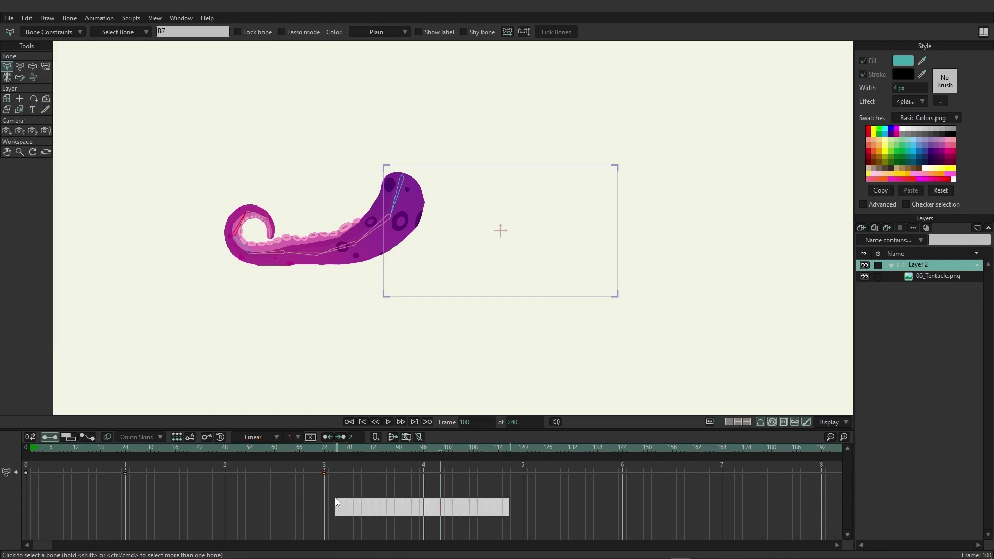
{"action": "left_click_drag", "start_coordinate": [443, 509], "coordinate": [100, 466]}
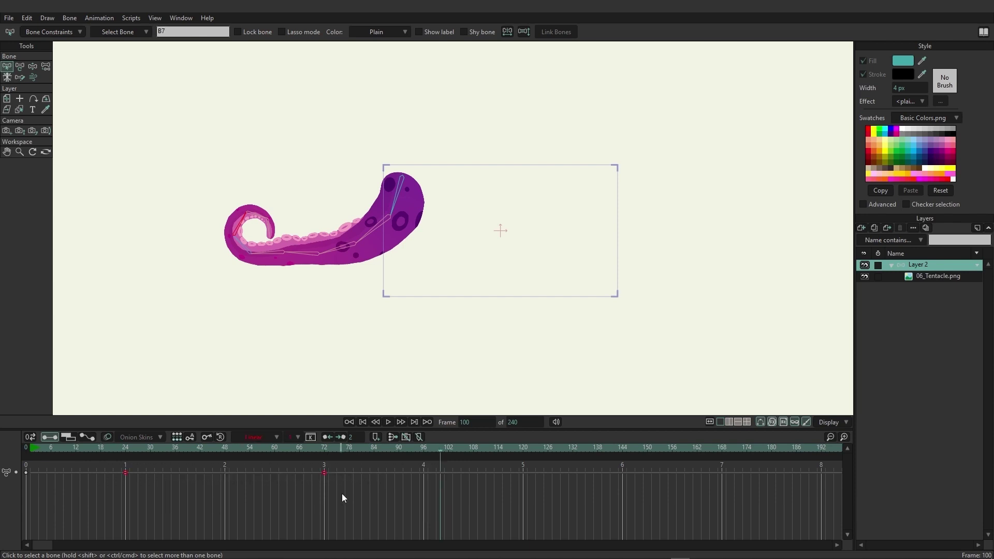
{"action": "left_click_drag", "start_coordinate": [241, 471], "coordinate": [227, 472]}
{"action": "left_click", "coordinate": [253, 486]}
{"action": "left_click", "coordinate": [33, 448]}
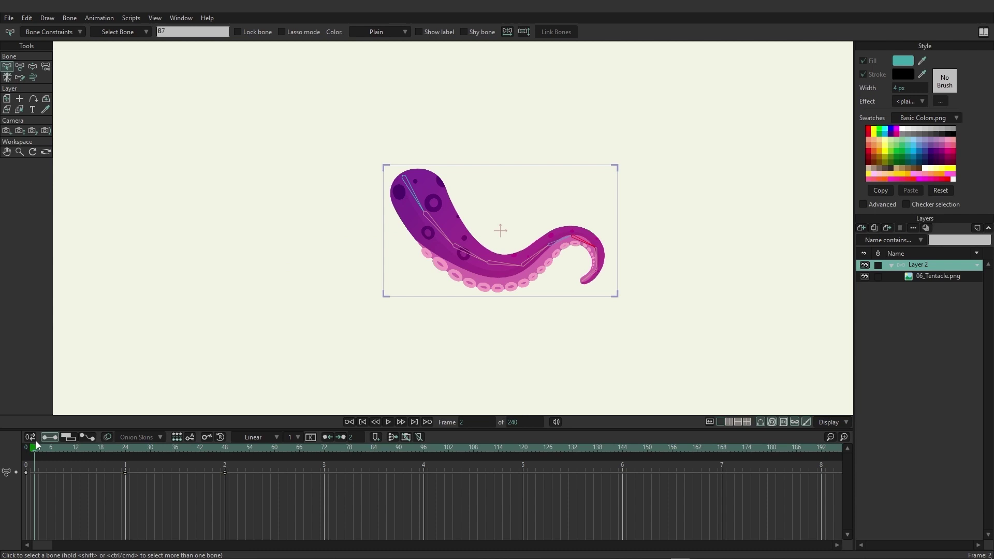
{"action": "key", "text": "space"}
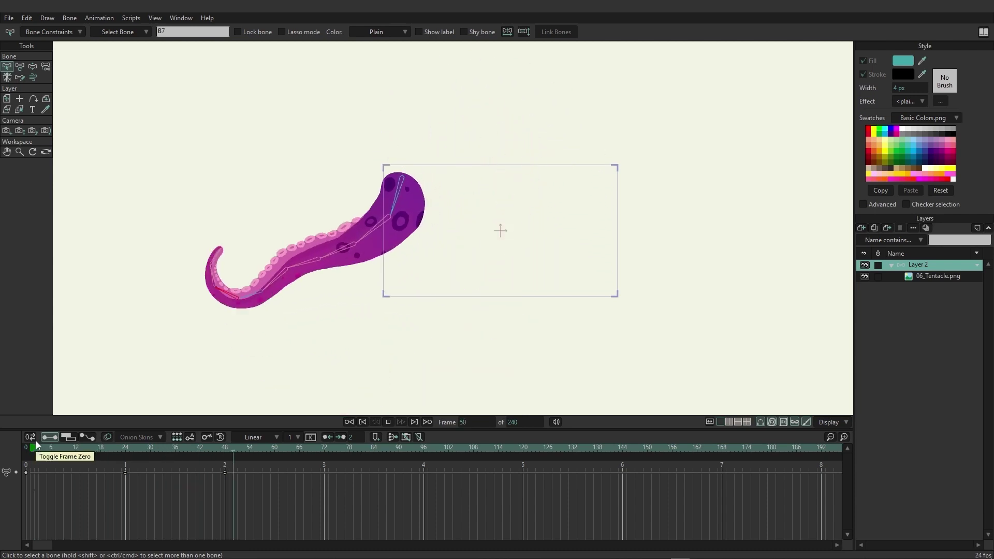
{"action": "key", "text": "space"}
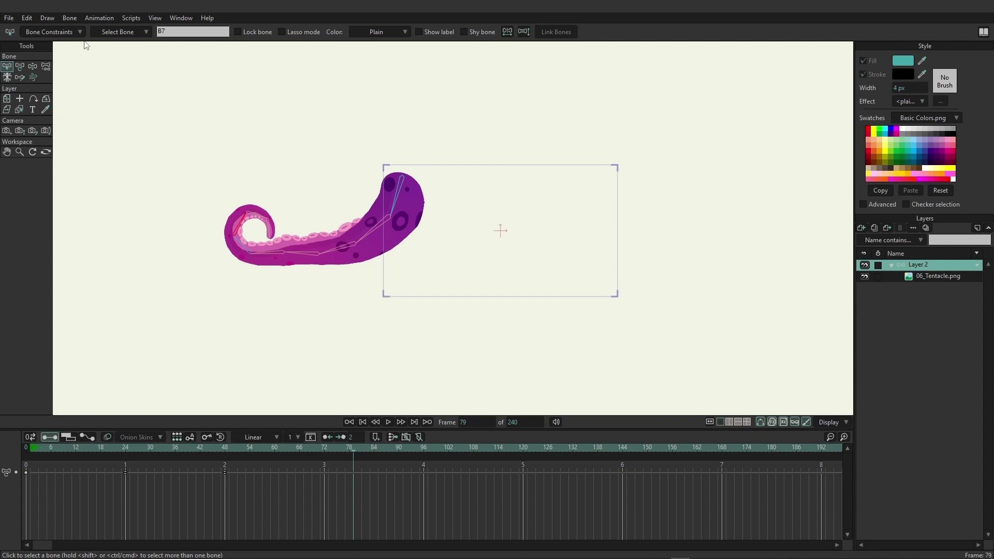
- Open the Bone Constraints panel showing B7's 80% angle and 12-frame delay
{"action": "left_click", "coordinate": [57, 32]}
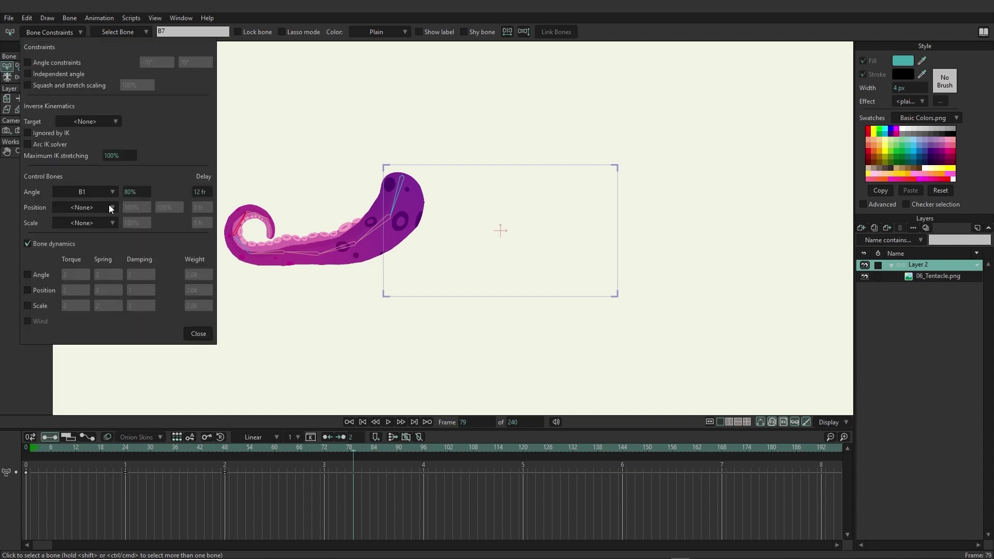